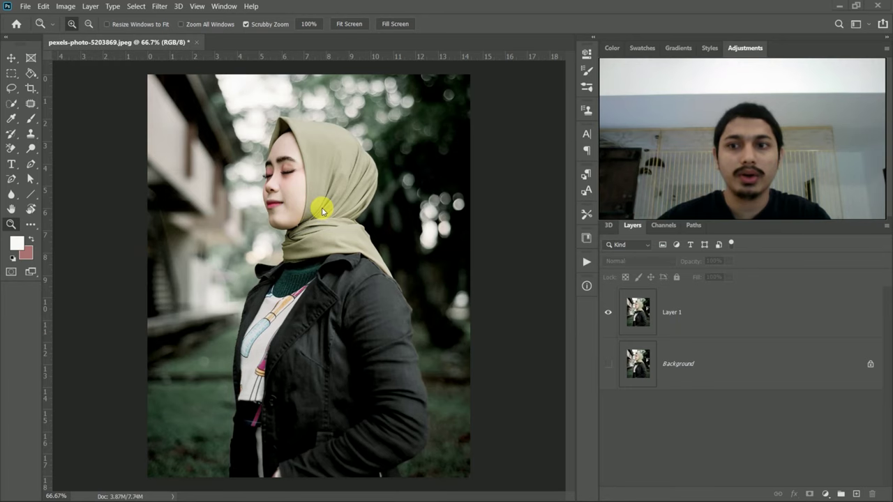
- Select the woman on Layer 1 by framing her whole figure with the Object Selection tool in Rectangle mode
{"action": "left_click", "coordinate": [638, 326]}
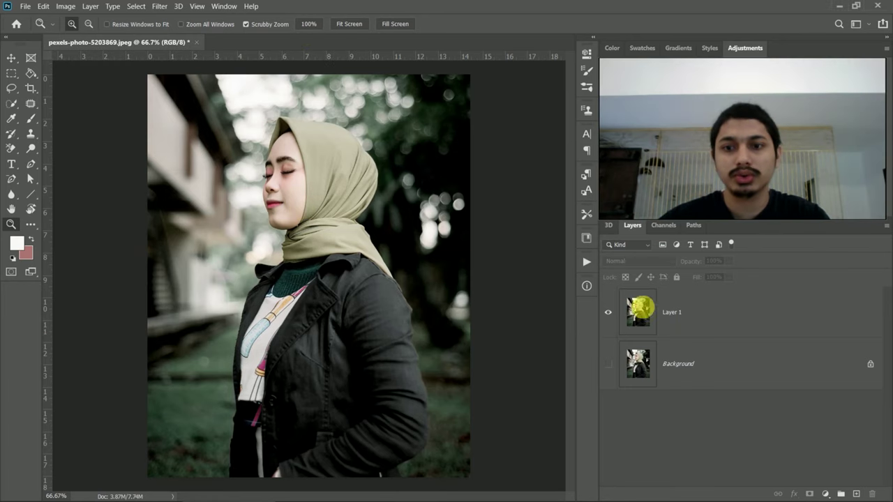
{"action": "left_click", "coordinate": [641, 316]}
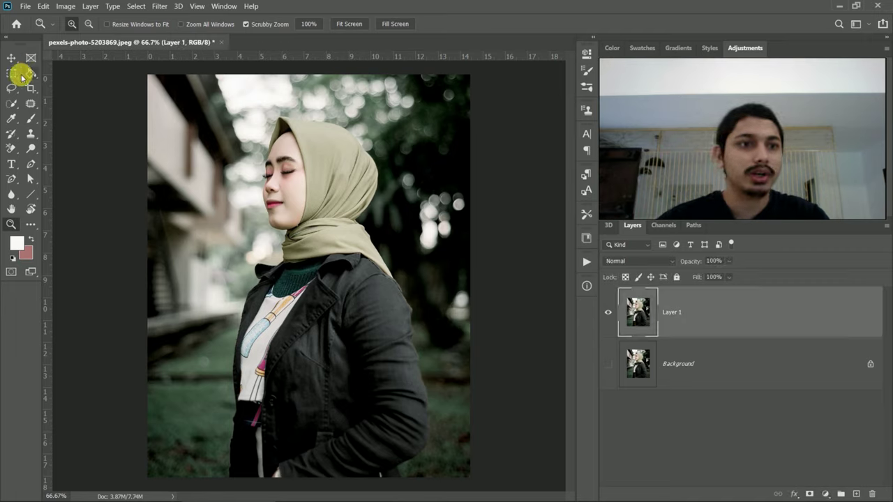
{"action": "left_click", "coordinate": [14, 104]}
{"action": "right_click", "coordinate": [14, 106]}
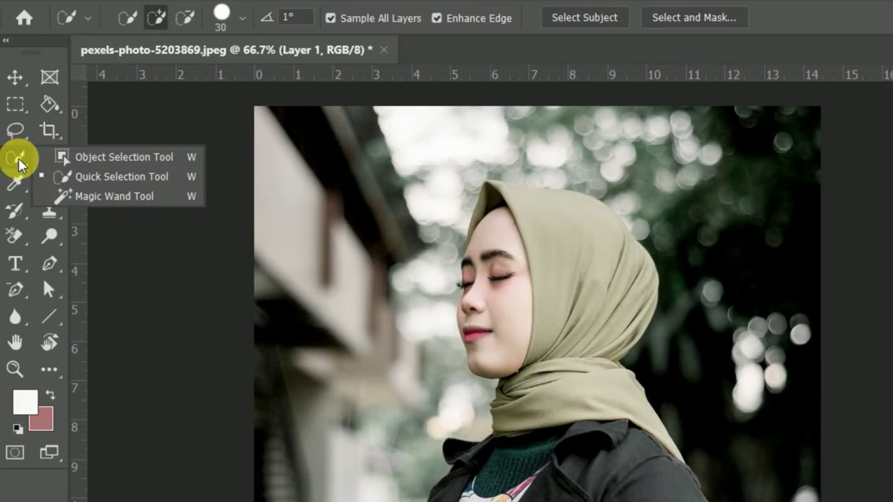
{"action": "left_click", "coordinate": [93, 157]}
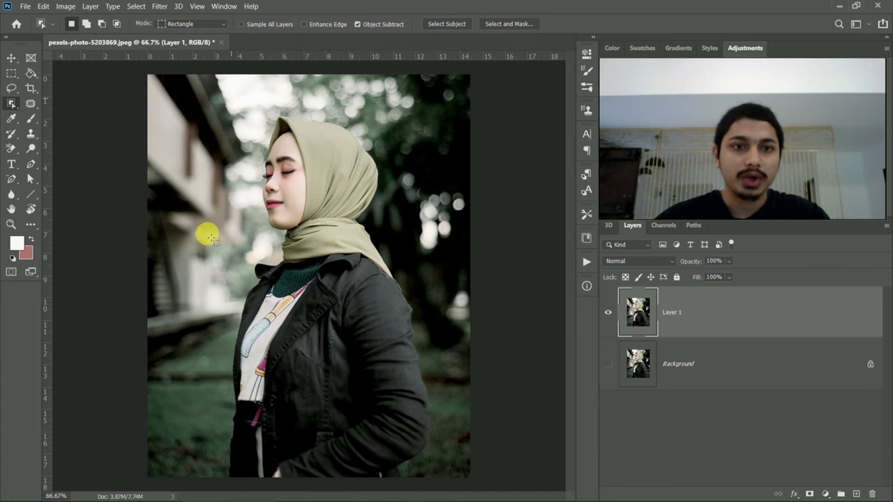
{"action": "left_click_drag", "start_coordinate": [232, 98], "coordinate": [431, 478]}
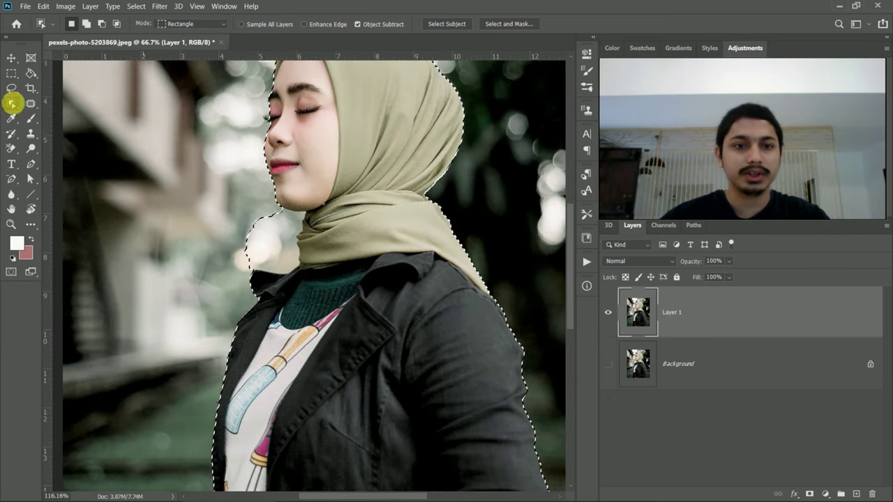
- Subtract the background patch between the woman's chin and jacket collar from the selection with the Quick Selection tool
{"action": "right_click", "coordinate": [12, 100]}
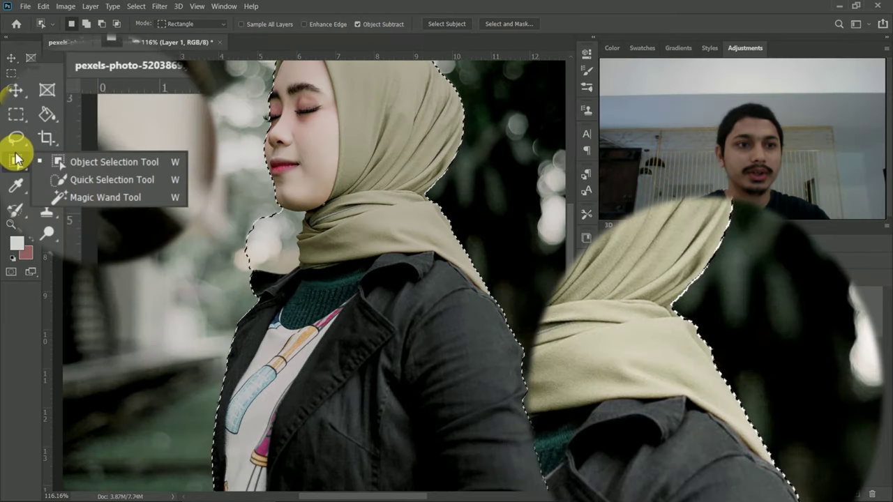
{"action": "left_click", "coordinate": [102, 181]}
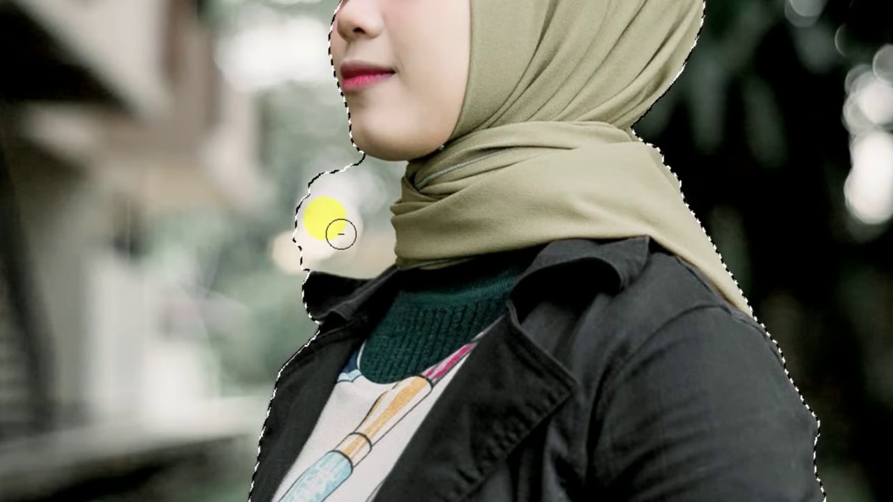
{"action": "left_click", "coordinate": [357, 247]}
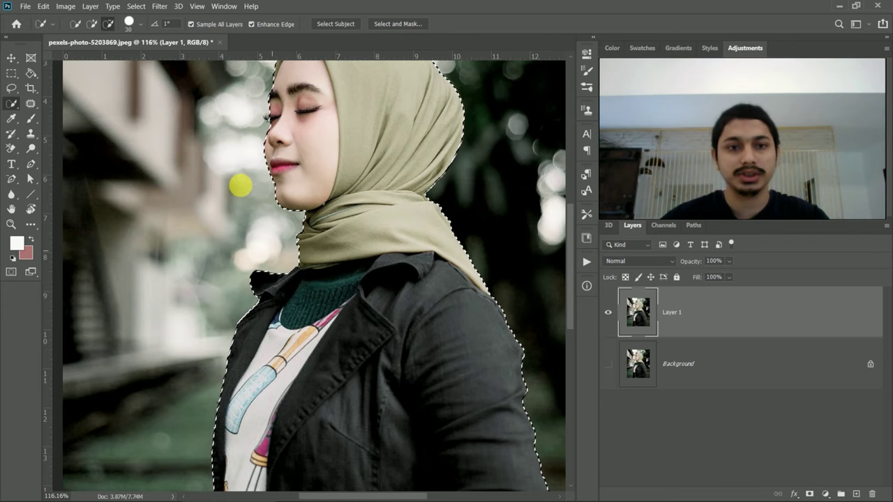
- Add the protruding eyelashes at the face's edge to the selection using a Quick Selection brush of size 7
{"action": "scroll", "coordinate": [241, 189], "scroll_direction": "down", "scroll_amount": 6}
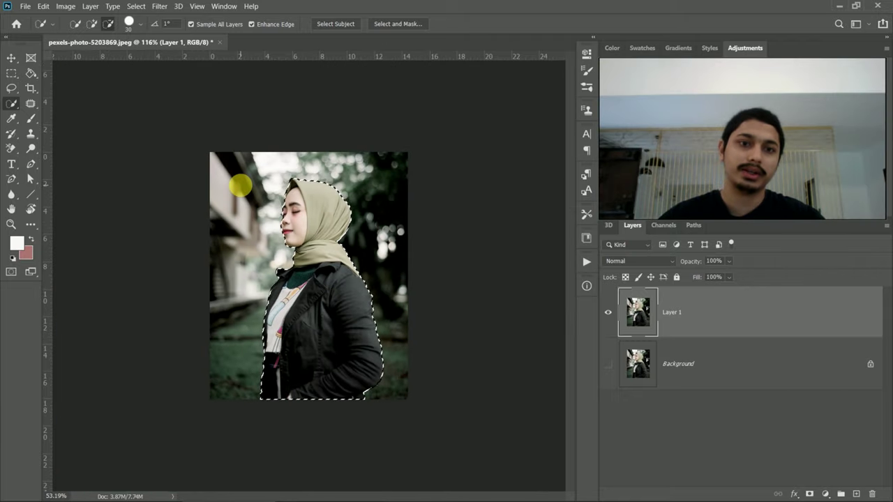
{"action": "scroll", "coordinate": [265, 157], "scroll_direction": "up", "scroll_amount": 6}
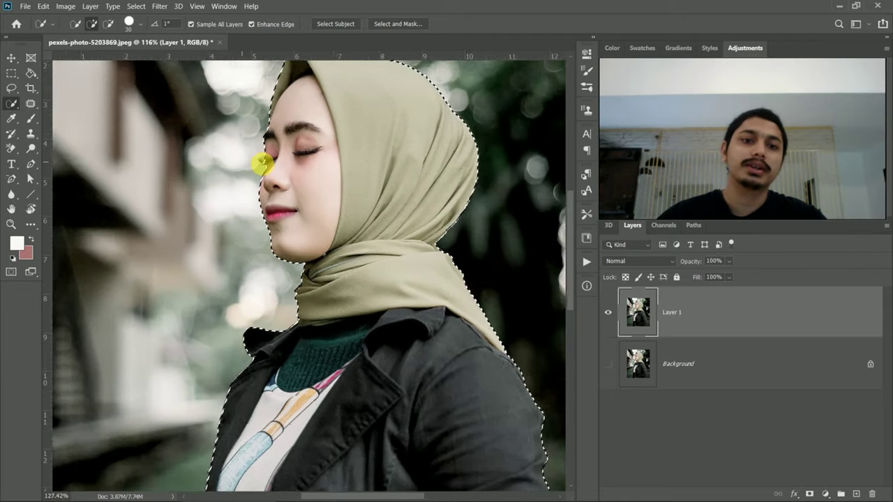
{"action": "scroll", "coordinate": [270, 162], "scroll_direction": "up", "scroll_amount": 2}
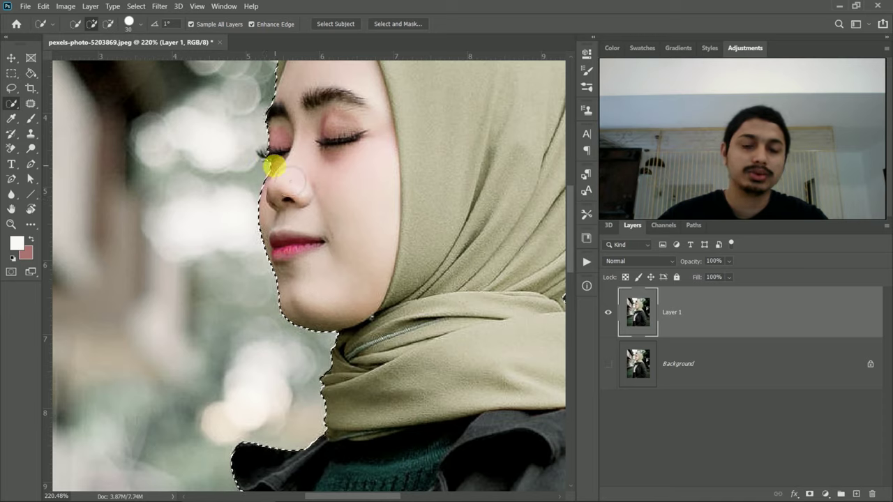
{"action": "key", "text": "bracketleft"}
{"action": "key", "text": "bracketleft"}
{"action": "key", "text": "bracketleft"}
{"action": "key", "text": "bracketleft"}
{"action": "key", "text": "bracketleft"}
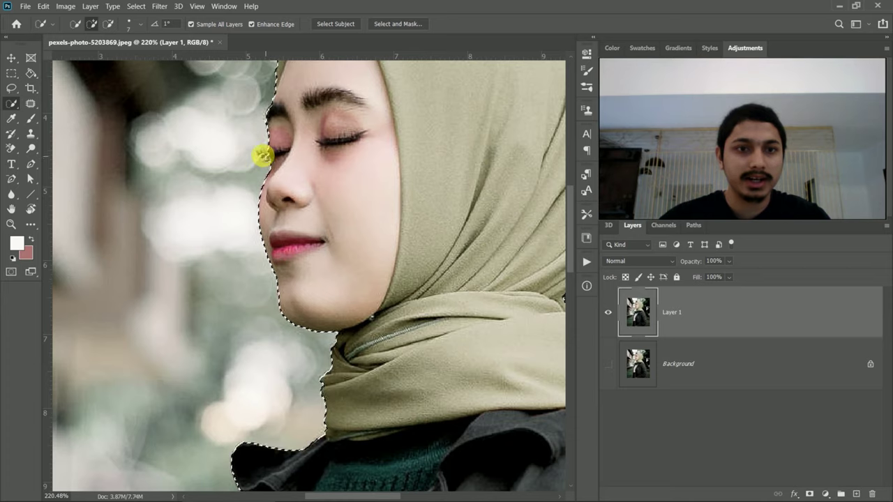
{"action": "left_click", "coordinate": [260, 152]}
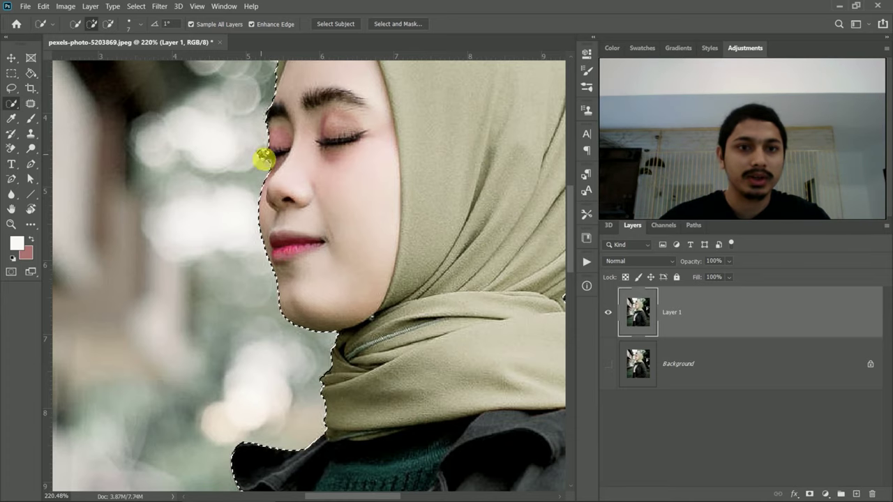
- Copy the selected woman onto a new layer and hide Layer 1
{"action": "scroll", "coordinate": [288, 170], "scroll_direction": "down", "scroll_amount": 10}
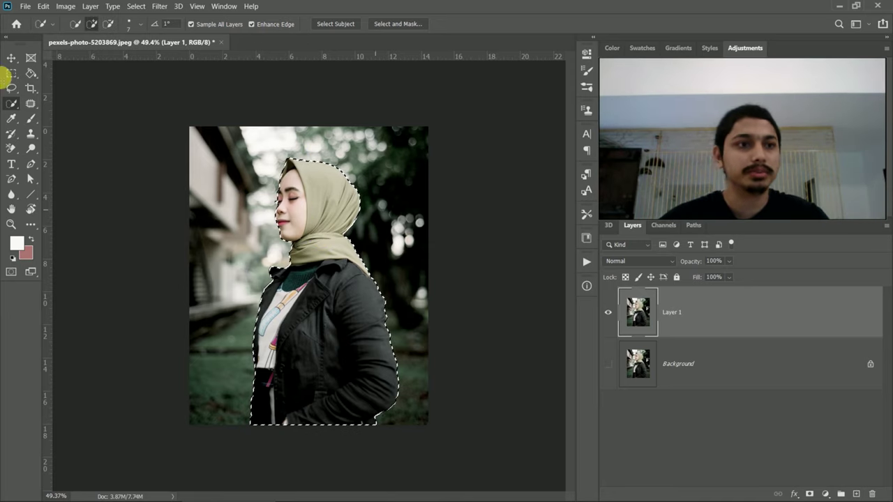
{"action": "left_click", "coordinate": [11, 60]}
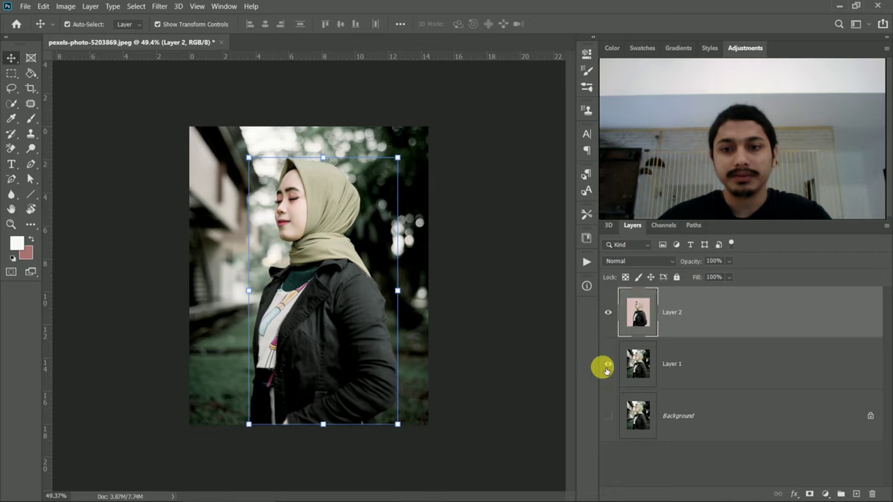
{"action": "left_click", "coordinate": [609, 365]}
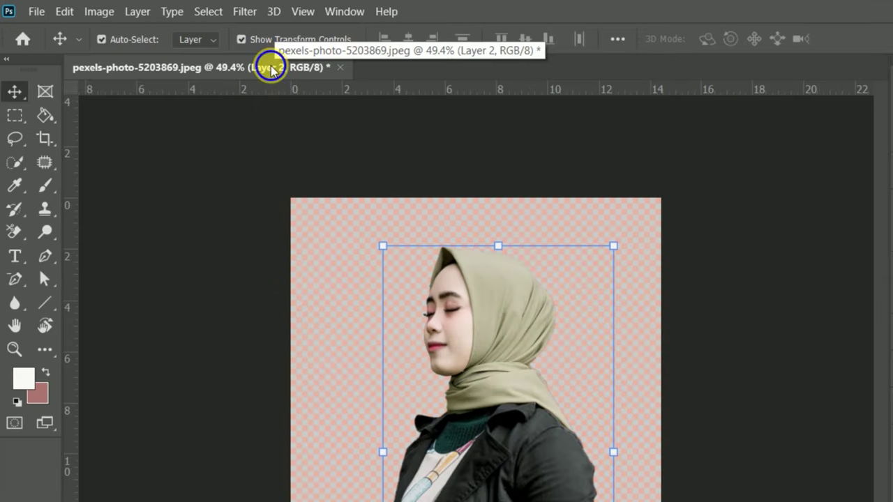
- Create a new white RGB document 800 pixels wide and 1000 pixels high at 500 pixels/centimeter
{"action": "right_click", "coordinate": [272, 70]}
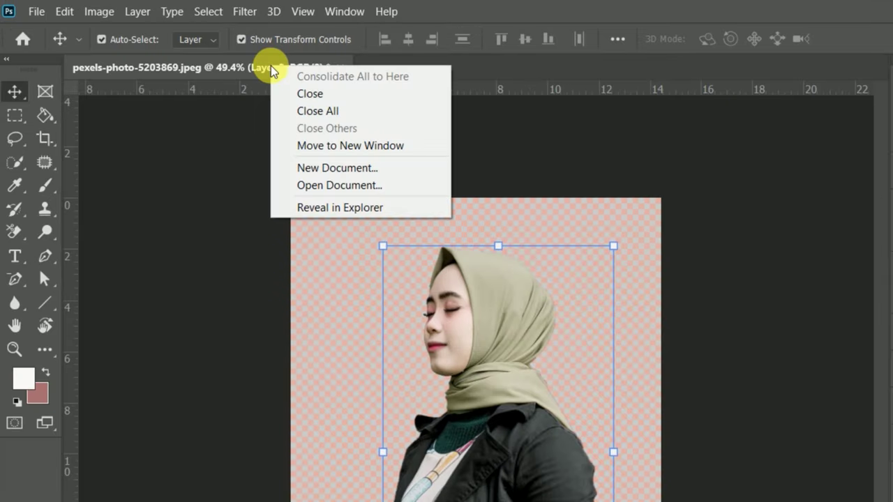
{"action": "left_click", "coordinate": [335, 168]}
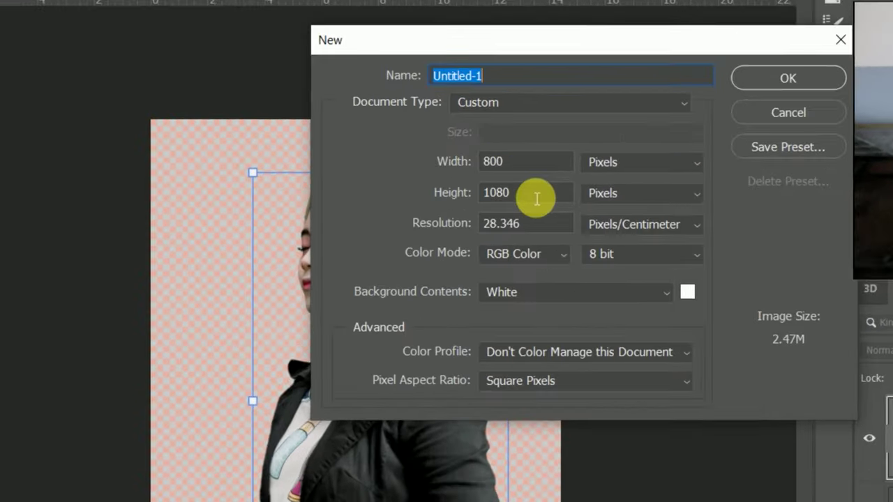
{"action": "left_click", "coordinate": [415, 172]}
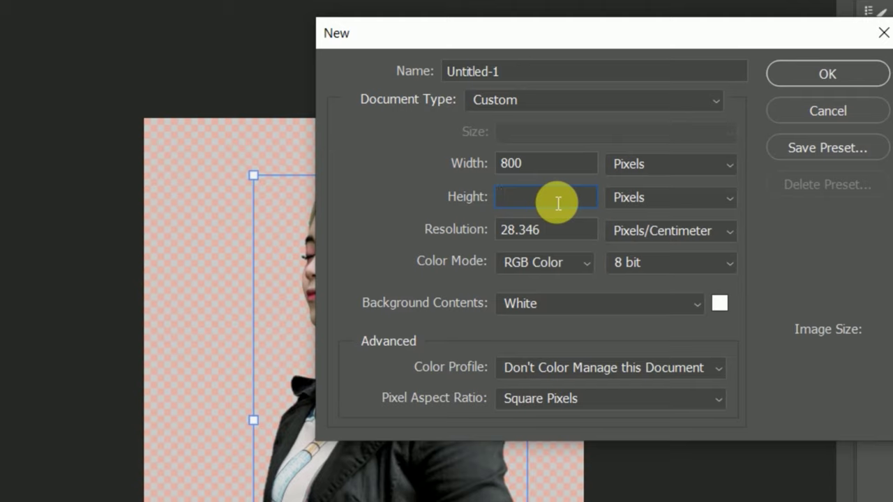
{"action": "type", "text": "1000"}
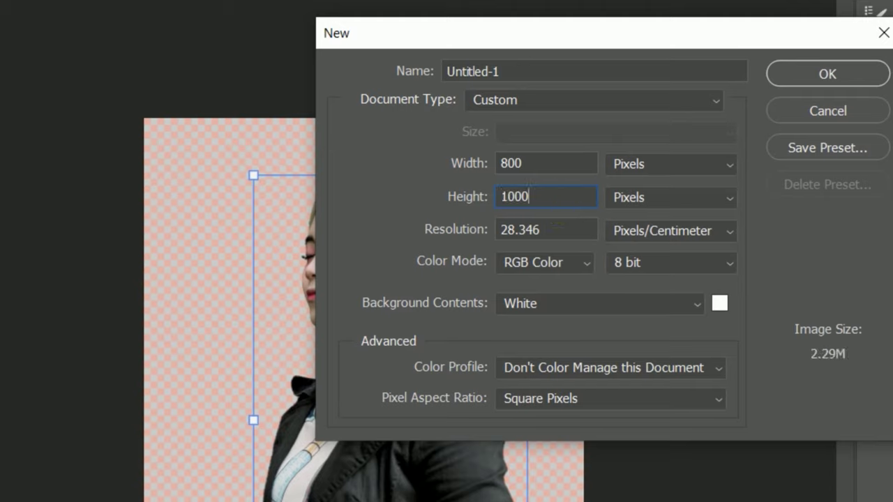
{"action": "left_click", "coordinate": [541, 167]}
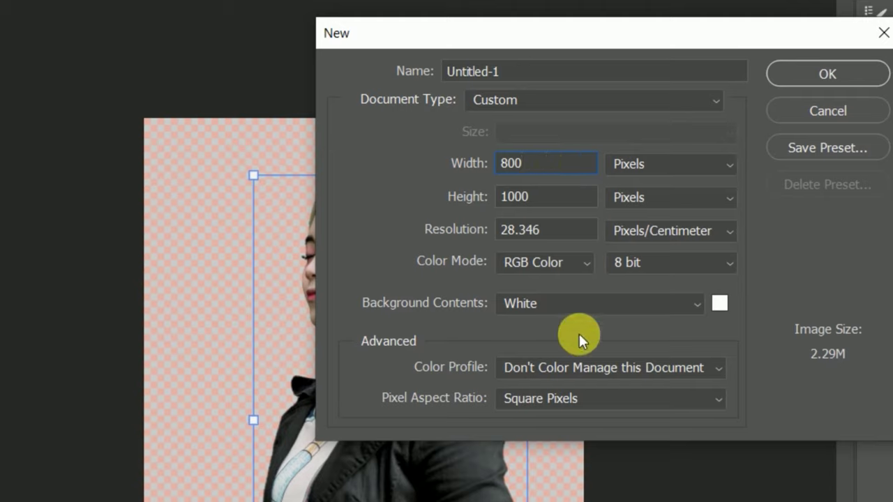
{"action": "left_click", "coordinate": [583, 230]}
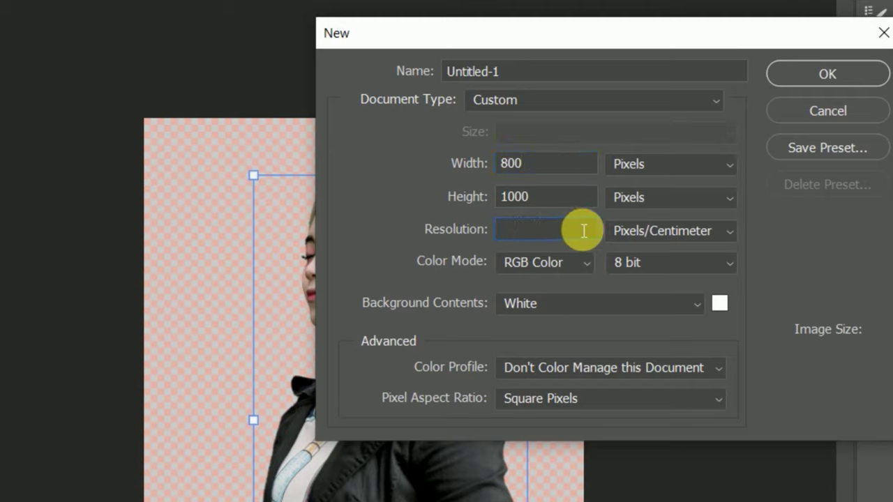
{"action": "type", "text": "500"}
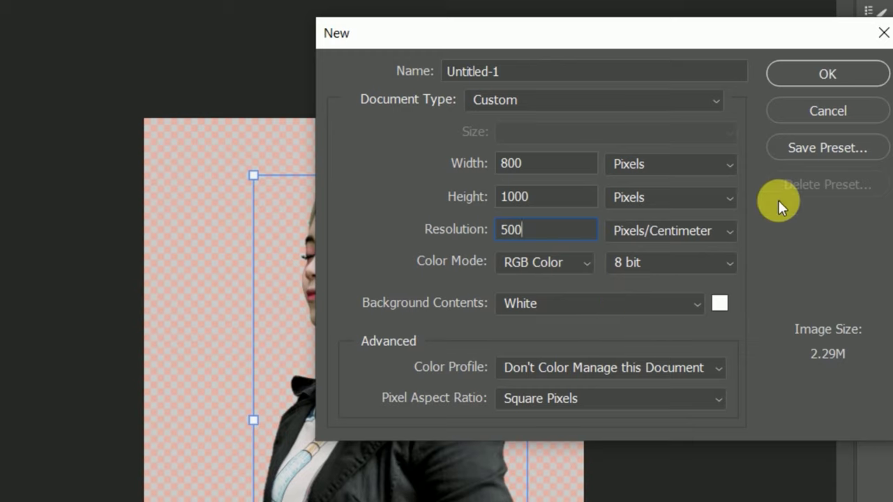
{"action": "left_click", "coordinate": [812, 79]}
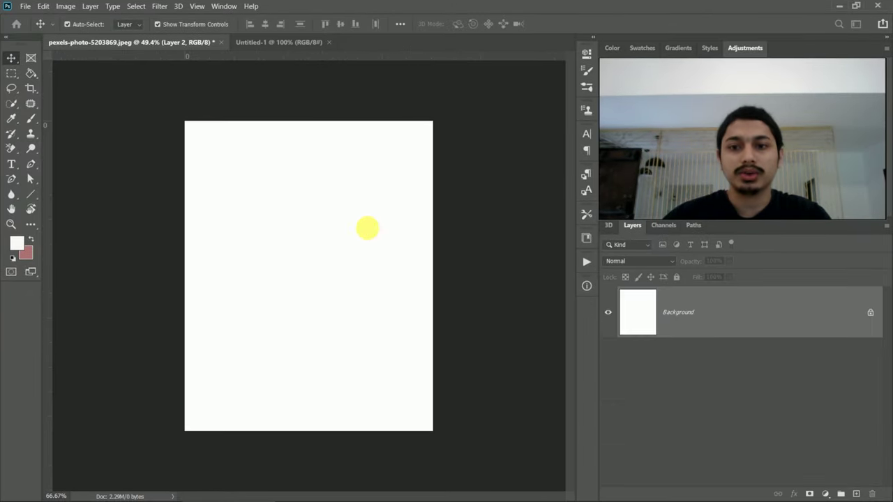
- Copy the cut-out woman from pexels-photo-5203869.jpeg into the Untitled-1 document
{"action": "scroll", "coordinate": [373, 284], "scroll_direction": "up", "scroll_amount": 1}
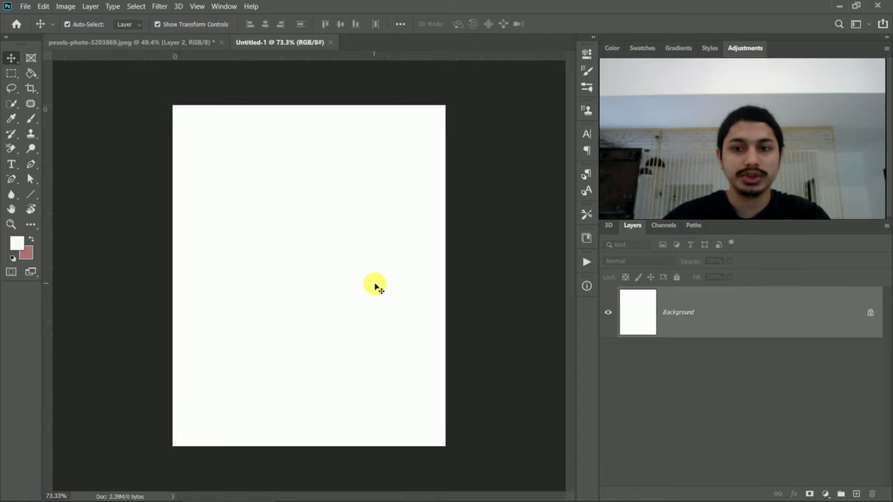
{"action": "left_click", "coordinate": [158, 42]}
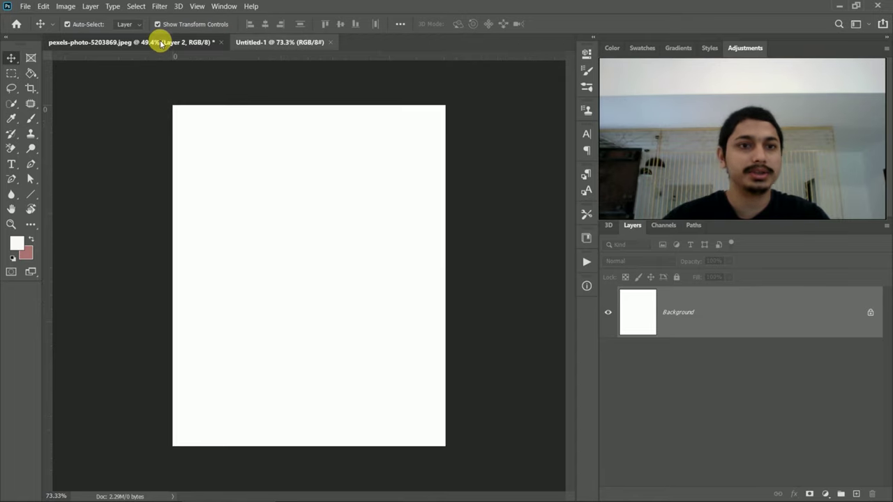
{"action": "left_click_drag", "start_coordinate": [333, 325], "coordinate": [297, 301]}
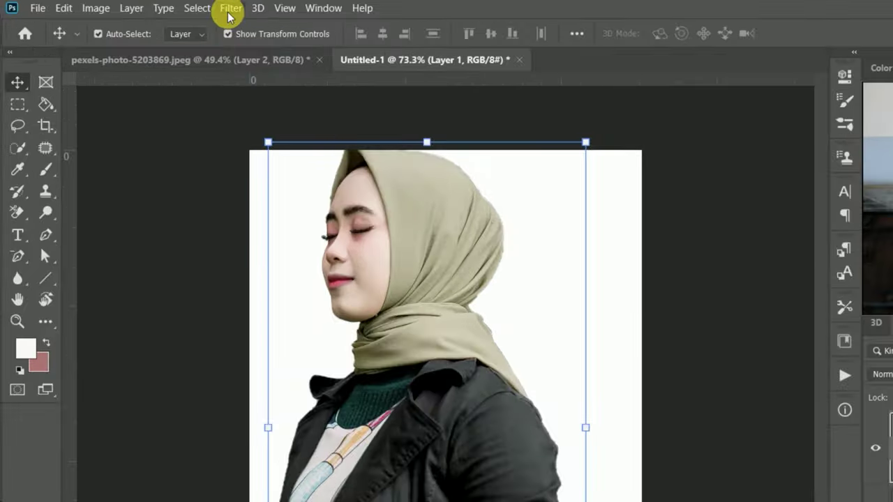
- Convert the cut-out woman's layer for smart filters
{"action": "left_click", "coordinate": [160, 6]}
{"action": "left_click", "coordinate": [230, 8]}
{"action": "left_click", "coordinate": [230, 8]}
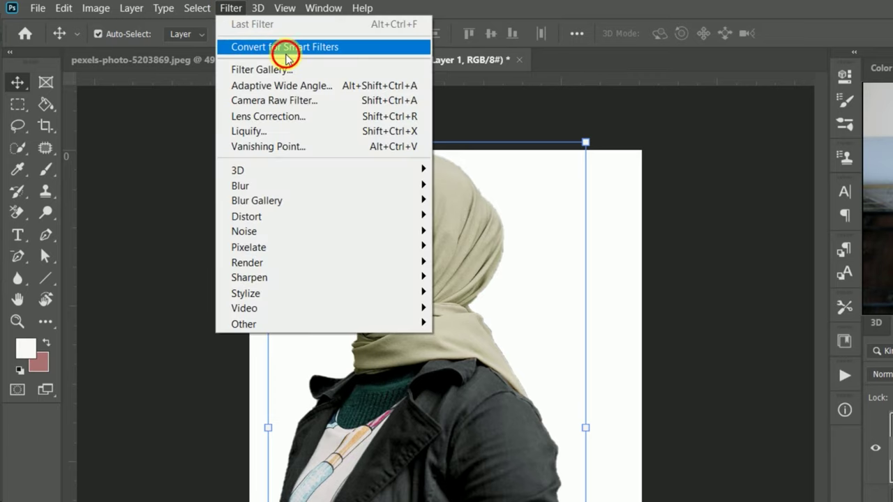
{"action": "left_click", "coordinate": [288, 57]}
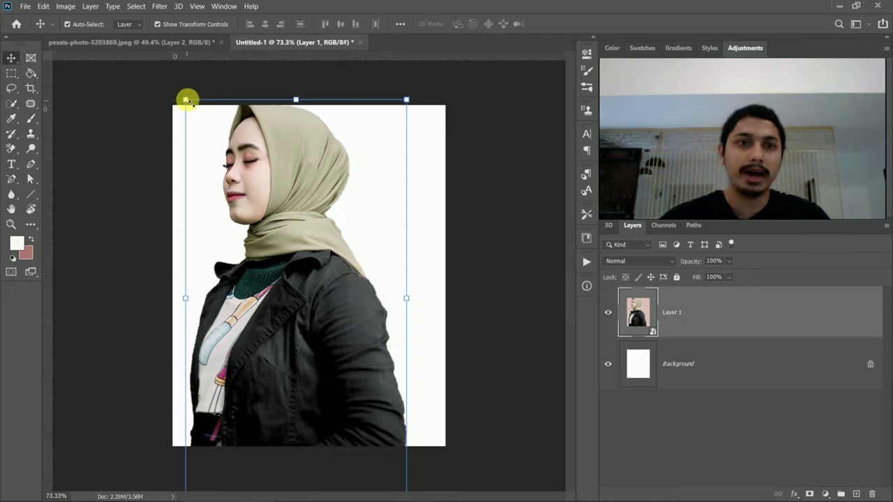
- Scale the woman to about 65% and place her horizontally centred against the canvas's lower edge
{"action": "key", "text": "ctrl+t"}
{"action": "left_click_drag", "start_coordinate": [335, 239], "coordinate": [319, 214]}
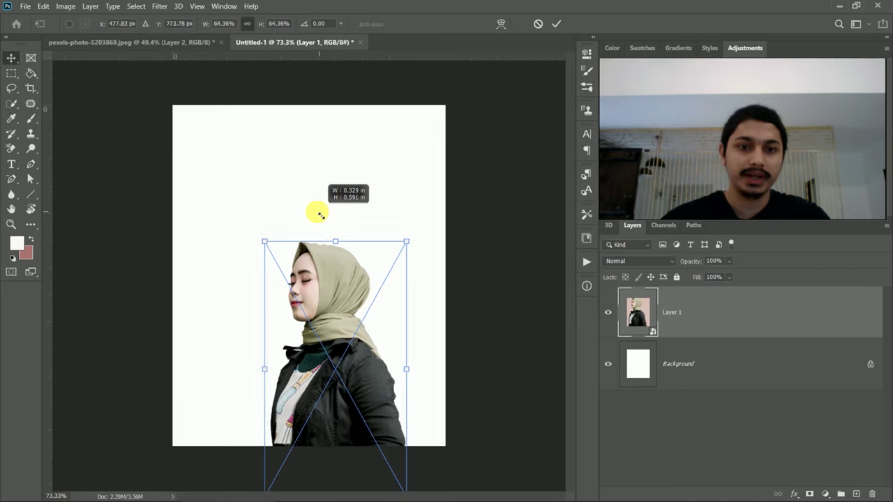
{"action": "left_click_drag", "start_coordinate": [335, 345], "coordinate": [310, 304]}
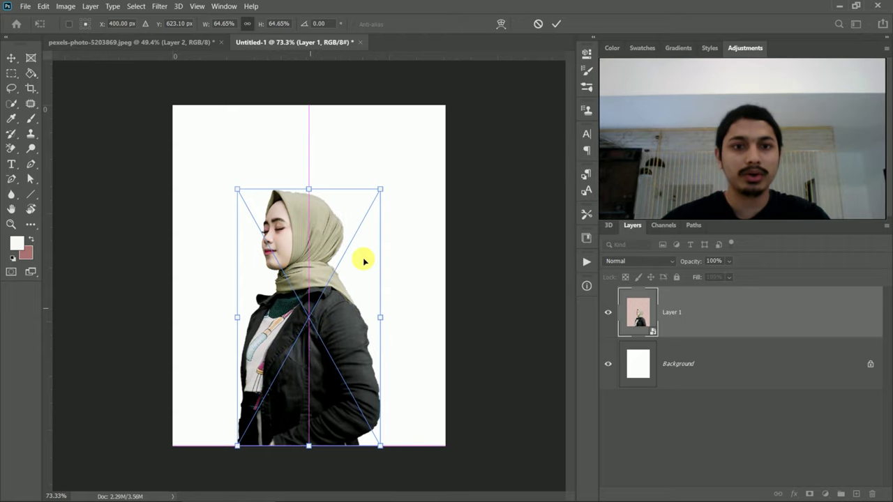
{"action": "left_click", "coordinate": [556, 23]}
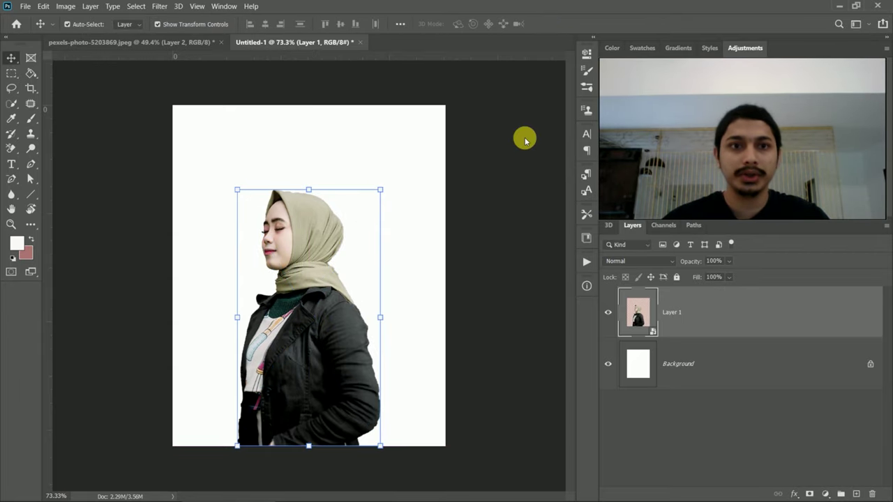
{"action": "left_click", "coordinate": [326, 322]}
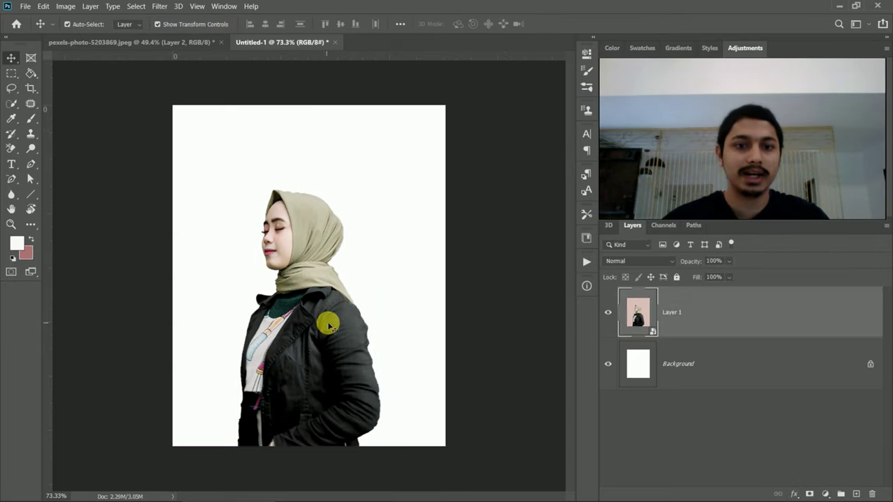
{"action": "left_click", "coordinate": [532, 235]}
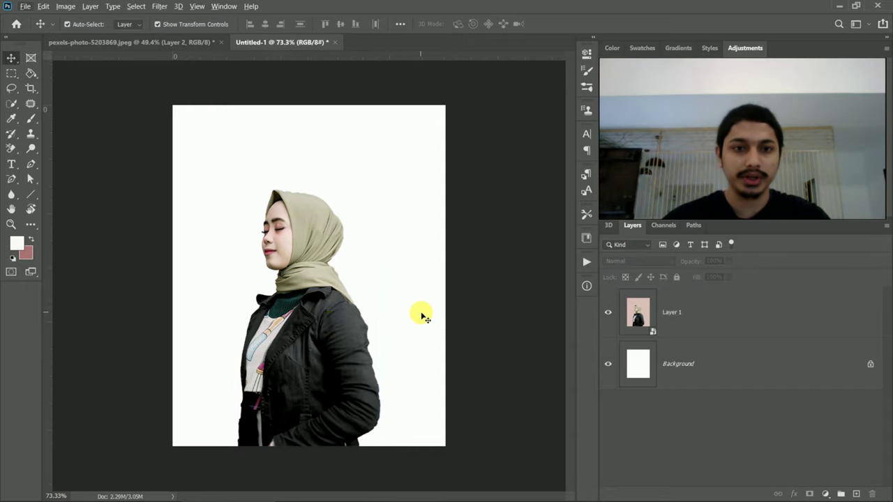
- Rename the woman's layer as model and duplicate it
{"action": "left_click", "coordinate": [649, 319]}
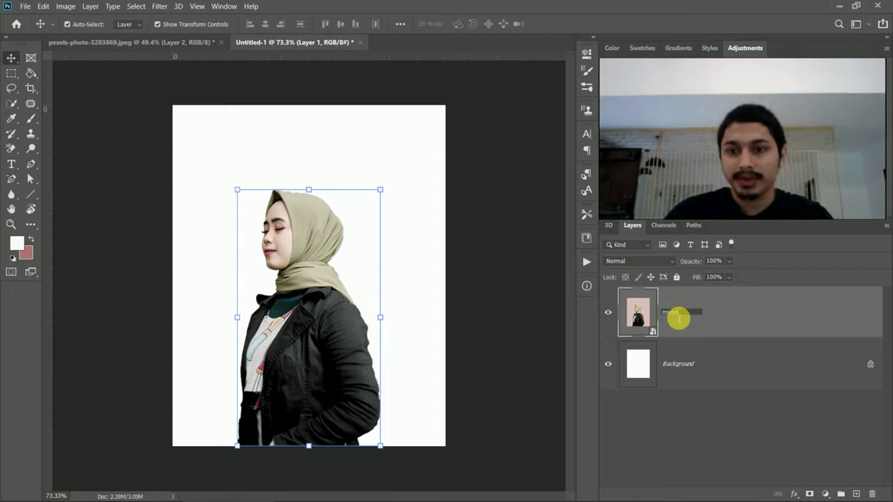
{"action": "key", "text": "Return"}
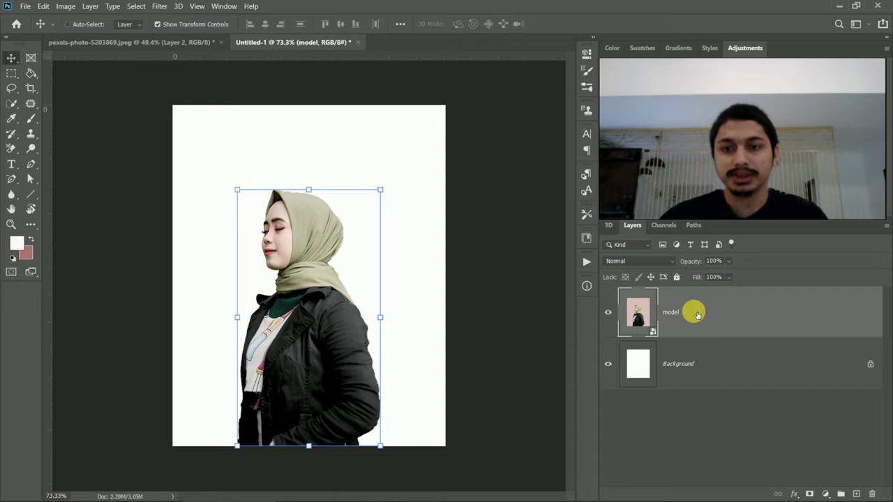
{"action": "key", "text": "ctrl+j"}
- Hide and fully lock the original model layer, keeping it as a backup beneath its duplicate
{"action": "left_click", "coordinate": [719, 368]}
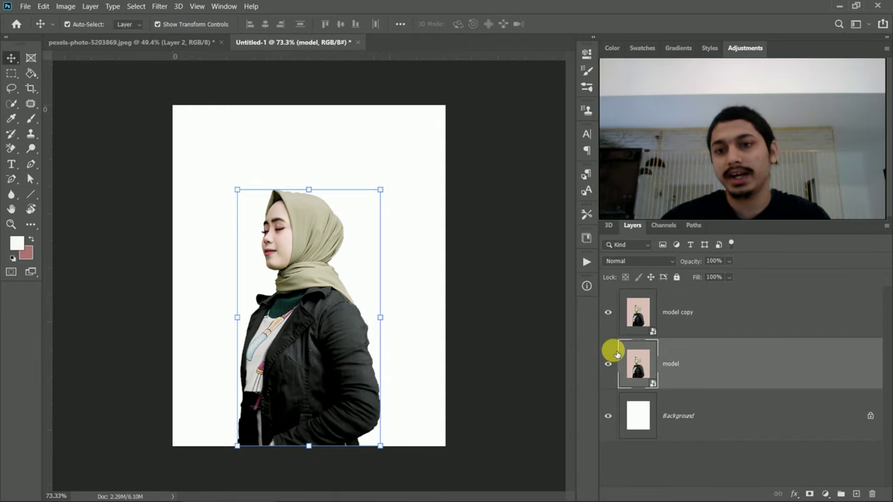
{"action": "left_click", "coordinate": [607, 369]}
{"action": "left_click", "coordinate": [677, 278]}
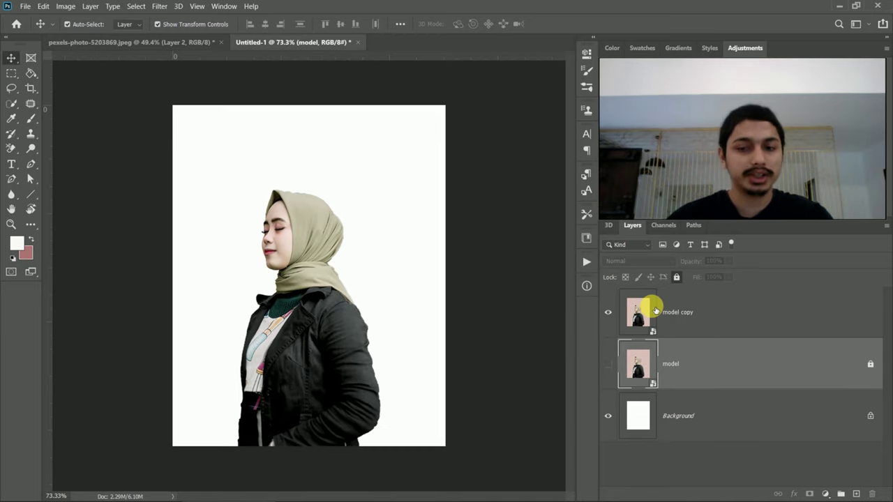
- Start the Liquify filter on the model copy layer and set its warp brush size to 200
{"action": "left_click", "coordinate": [638, 315]}
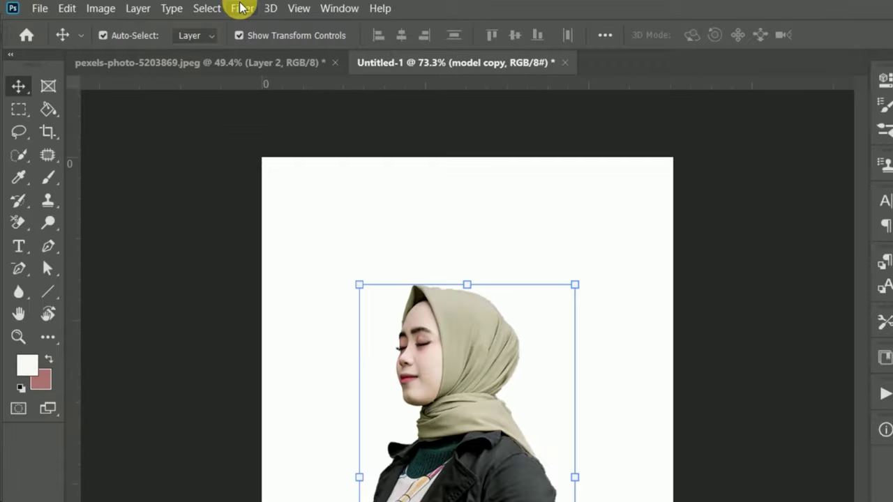
{"action": "left_click", "coordinate": [157, 6]}
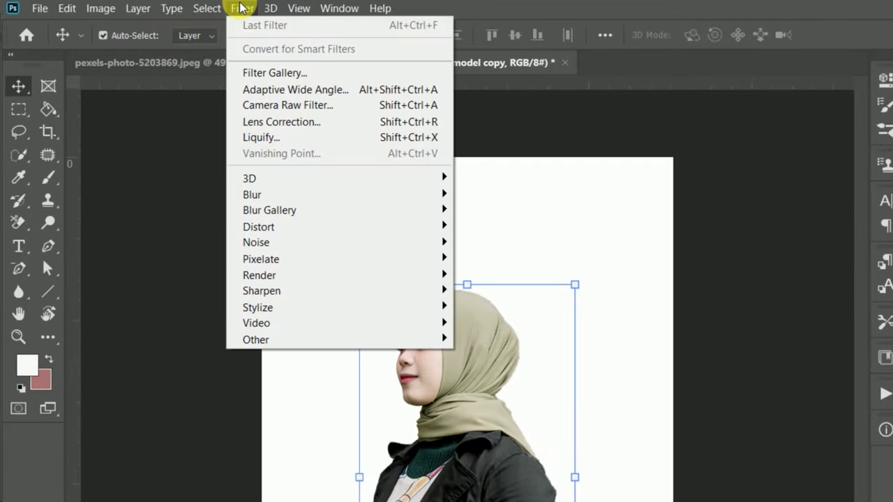
{"action": "left_click", "coordinate": [273, 137]}
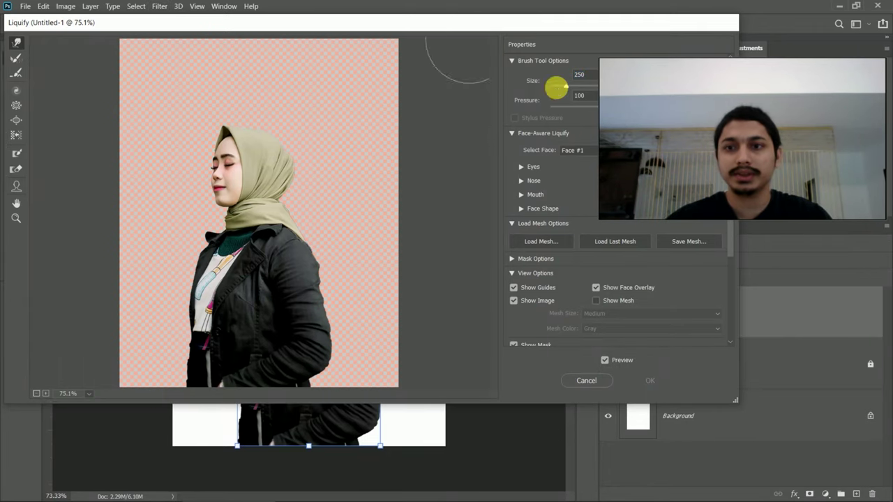
{"action": "left_click_drag", "start_coordinate": [451, 25], "coordinate": [398, 27]}
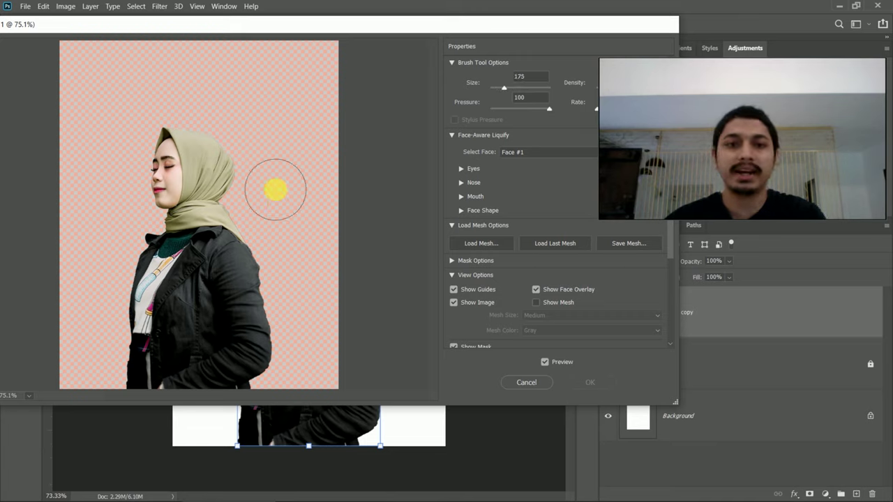
{"action": "key", "text": "bracketright"}
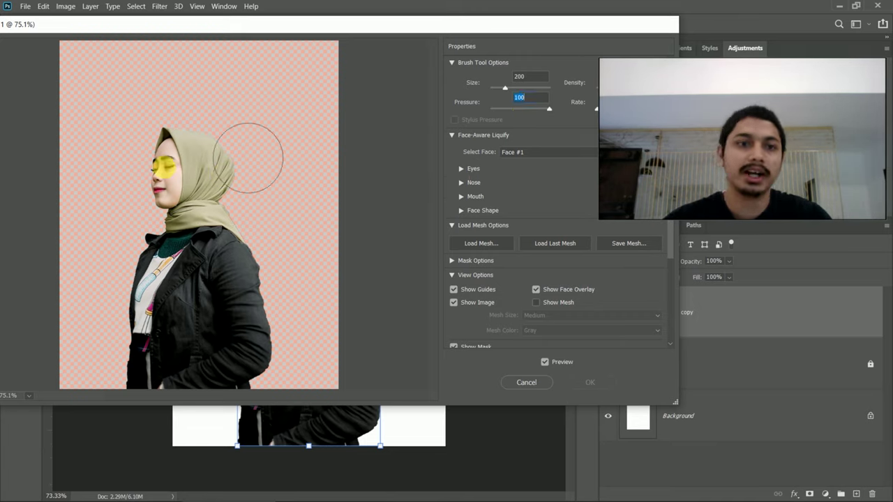
- Stretch the back of the headscarf and jacket out to the canvas's right edge with Forward Warp strokes and apply the Liquify filter
{"action": "left_click_drag", "start_coordinate": [256, 152], "coordinate": [315, 130]}
{"action": "mouse_move", "coordinate": [210, 155]}
{"action": "left_mouse_down"}
{"action": "mouse_move", "coordinate": [244, 104]}
{"action": "mouse_move", "coordinate": [288, 75]}
{"action": "left_mouse_up"}
{"action": "left_click_drag", "start_coordinate": [248, 155], "coordinate": [325, 110]}
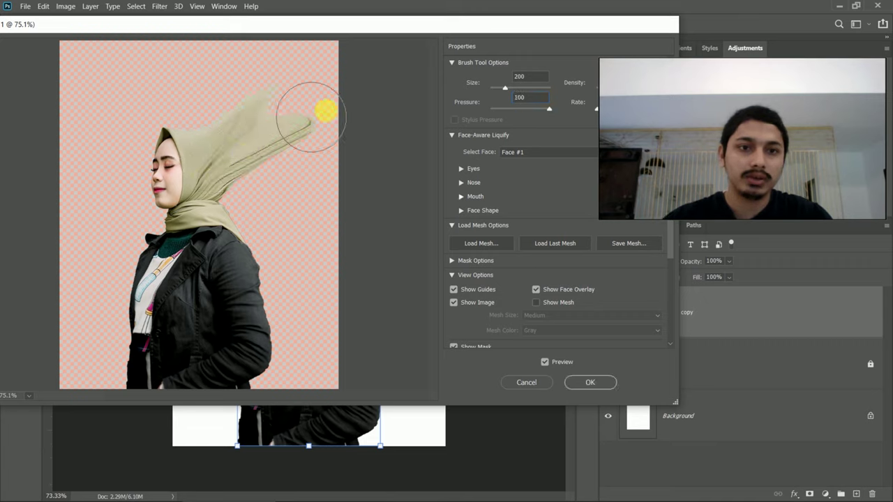
{"action": "mouse_move", "coordinate": [259, 130]}
{"action": "left_mouse_down"}
{"action": "mouse_move", "coordinate": [285, 100]}
{"action": "mouse_move", "coordinate": [318, 85]}
{"action": "left_mouse_up"}
{"action": "left_click_drag", "start_coordinate": [230, 200], "coordinate": [343, 170]}
{"action": "mouse_move", "coordinate": [231, 204]}
{"action": "left_mouse_down"}
{"action": "mouse_move", "coordinate": [349, 166]}
{"action": "mouse_move", "coordinate": [264, 165]}
{"action": "mouse_move", "coordinate": [357, 149]}
{"action": "mouse_move", "coordinate": [227, 229]}
{"action": "mouse_move", "coordinate": [231, 214]}
{"action": "mouse_move", "coordinate": [371, 187]}
{"action": "mouse_move", "coordinate": [374, 171]}
{"action": "mouse_move", "coordinate": [216, 251]}
{"action": "mouse_move", "coordinate": [351, 213]}
{"action": "mouse_move", "coordinate": [368, 188]}
{"action": "mouse_move", "coordinate": [258, 131]}
{"action": "mouse_move", "coordinate": [222, 87]}
{"action": "mouse_move", "coordinate": [269, 58]}
{"action": "mouse_move", "coordinate": [259, 257]}
{"action": "mouse_move", "coordinate": [330, 250]}
{"action": "mouse_move", "coordinate": [307, 237]}
{"action": "mouse_move", "coordinate": [298, 295]}
{"action": "mouse_move", "coordinate": [315, 261]}
{"action": "mouse_move", "coordinate": [226, 354]}
{"action": "mouse_move", "coordinate": [267, 322]}
{"action": "mouse_move", "coordinate": [210, 385]}
{"action": "mouse_move", "coordinate": [366, 369]}
{"action": "mouse_move", "coordinate": [262, 369]}
{"action": "mouse_move", "coordinate": [254, 379]}
{"action": "mouse_move", "coordinate": [342, 360]}
{"action": "mouse_move", "coordinate": [209, 346]}
{"action": "mouse_move", "coordinate": [247, 347]}
{"action": "mouse_move", "coordinate": [218, 284]}
{"action": "mouse_move", "coordinate": [250, 260]}
{"action": "mouse_move", "coordinate": [216, 261]}
{"action": "mouse_move", "coordinate": [233, 258]}
{"action": "mouse_move", "coordinate": [246, 230]}
{"action": "mouse_move", "coordinate": [268, 225]}
{"action": "mouse_move", "coordinate": [278, 205]}
{"action": "mouse_move", "coordinate": [345, 189]}
{"action": "mouse_move", "coordinate": [316, 125]}
{"action": "mouse_move", "coordinate": [340, 120]}
{"action": "mouse_move", "coordinate": [300, 97]}
{"action": "mouse_move", "coordinate": [293, 80]}
{"action": "mouse_move", "coordinate": [314, 50]}
{"action": "mouse_move", "coordinate": [288, 71]}
{"action": "mouse_move", "coordinate": [312, 48]}
{"action": "mouse_move", "coordinate": [281, 86]}
{"action": "mouse_move", "coordinate": [304, 48]}
{"action": "mouse_move", "coordinate": [222, 121]}
{"action": "mouse_move", "coordinate": [205, 122]}
{"action": "mouse_move", "coordinate": [210, 103]}
{"action": "mouse_move", "coordinate": [187, 132]}
{"action": "mouse_move", "coordinate": [201, 89]}
{"action": "mouse_move", "coordinate": [229, 104]}
{"action": "mouse_move", "coordinate": [259, 47]}
{"action": "mouse_move", "coordinate": [249, 95]}
{"action": "mouse_move", "coordinate": [215, 109]}
{"action": "mouse_move", "coordinate": [197, 98]}
{"action": "mouse_move", "coordinate": [201, 122]}
{"action": "mouse_move", "coordinate": [198, 111]}
{"action": "mouse_move", "coordinate": [259, 84]}
{"action": "left_mouse_up"}
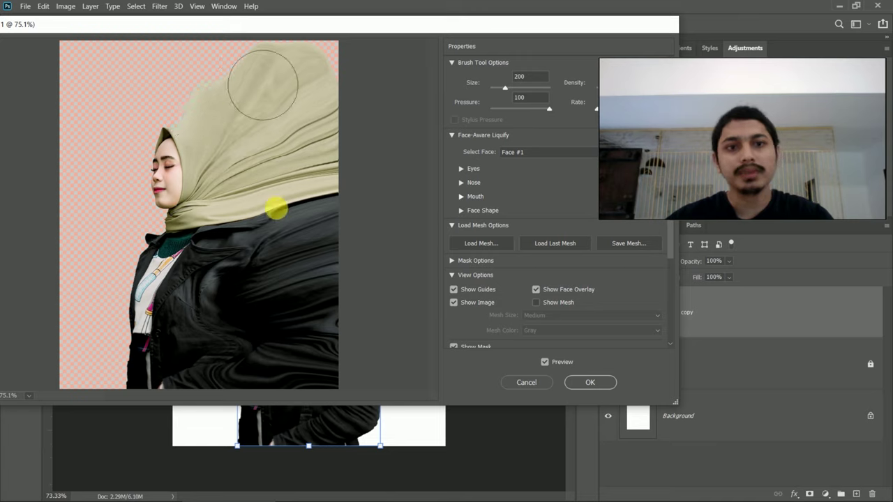
{"action": "left_click", "coordinate": [590, 383]}
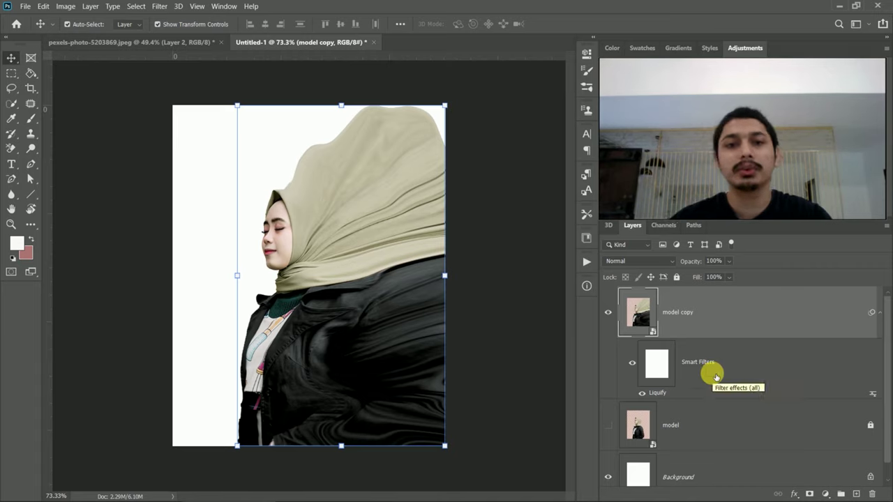
- Collapse the model copy layer's smart filters and add a new empty layer named brush above it
{"action": "left_click", "coordinate": [881, 313]}
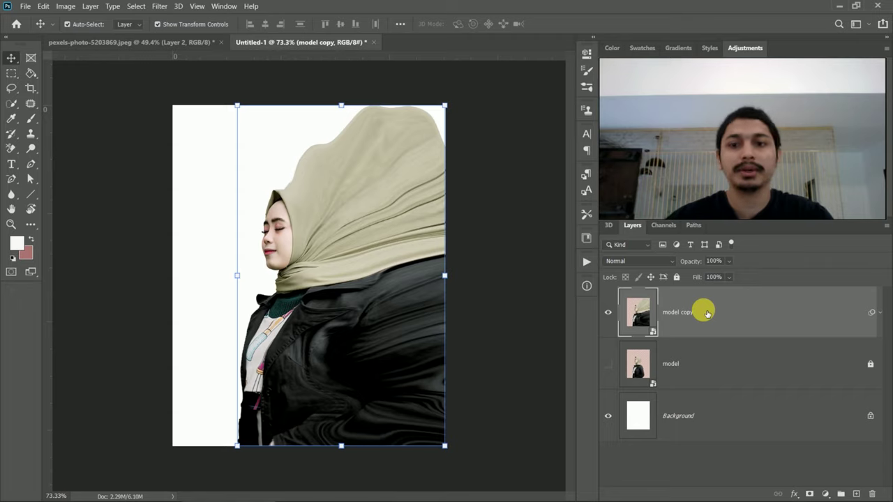
{"action": "left_click", "coordinate": [856, 494]}
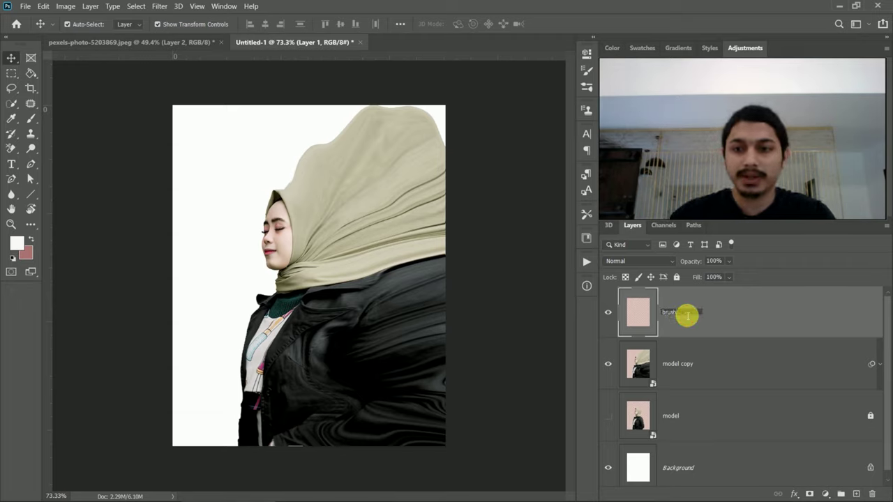
{"action": "key", "text": "Return"}
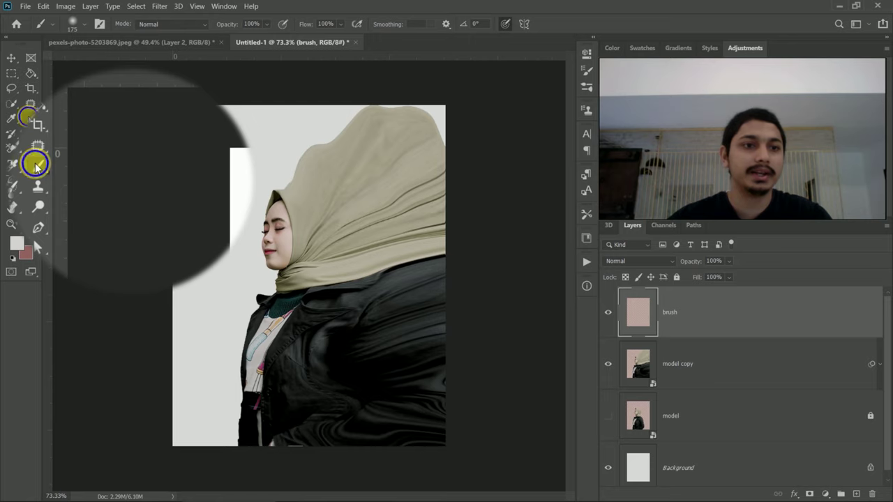
- Take the Brush tool and enable Brush Pose and Noise in its brush settings
{"action": "left_click", "coordinate": [31, 118]}
{"action": "left_click", "coordinate": [106, 171]}
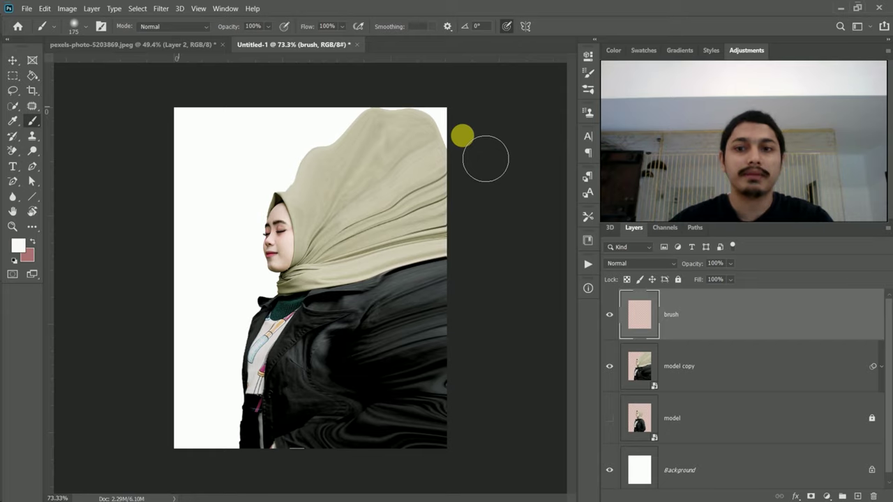
{"action": "left_click", "coordinate": [101, 26]}
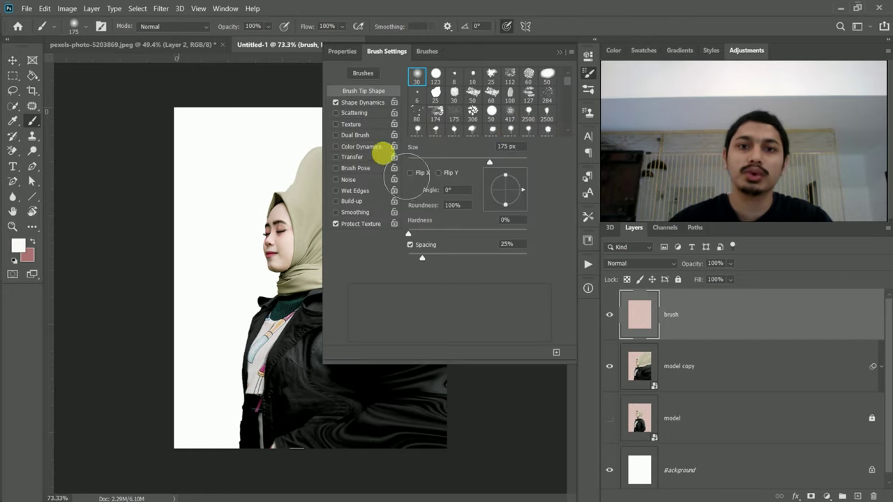
{"action": "key", "text": "F5"}
{"action": "key", "text": "F5"}
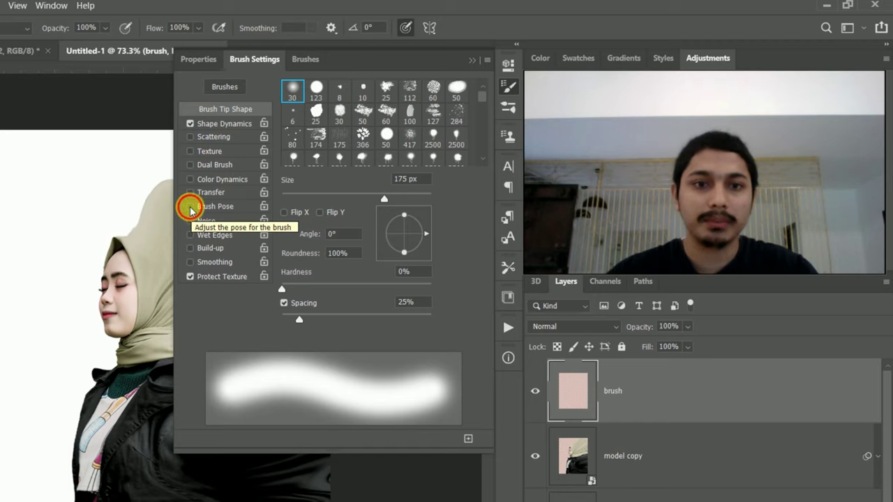
{"action": "left_click", "coordinate": [190, 207]}
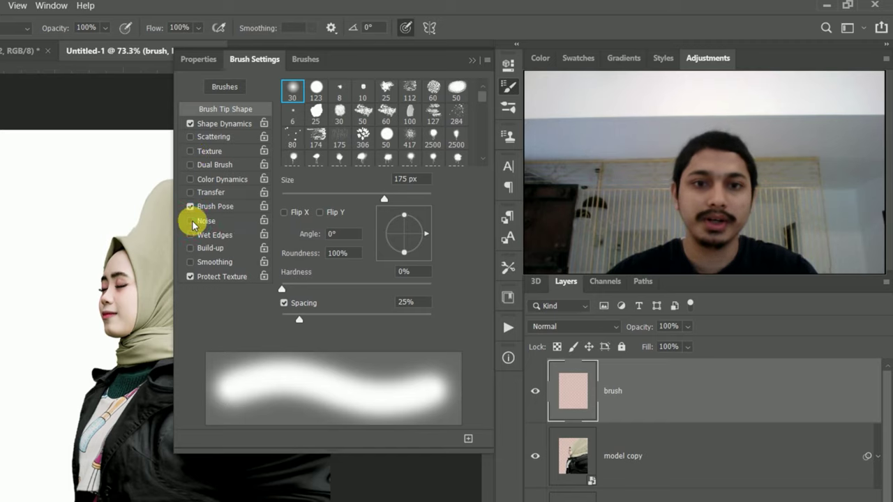
{"action": "left_click", "coordinate": [191, 220]}
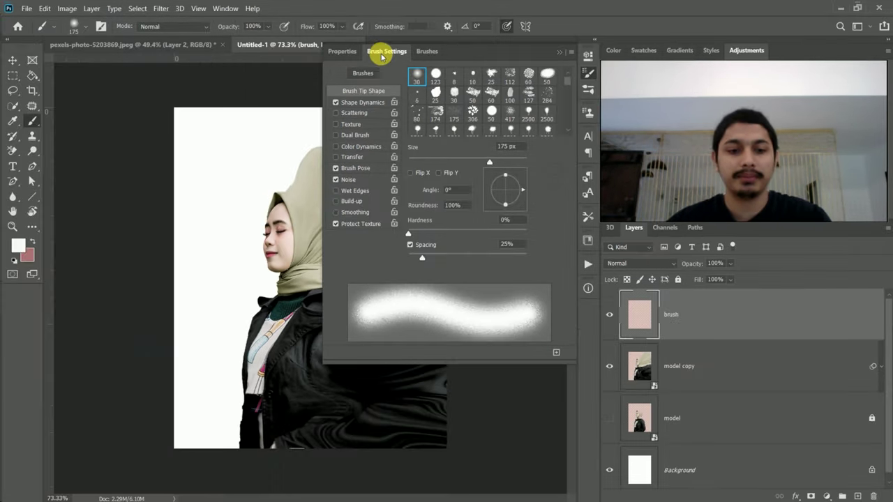
{"action": "left_click", "coordinate": [236, 62]}
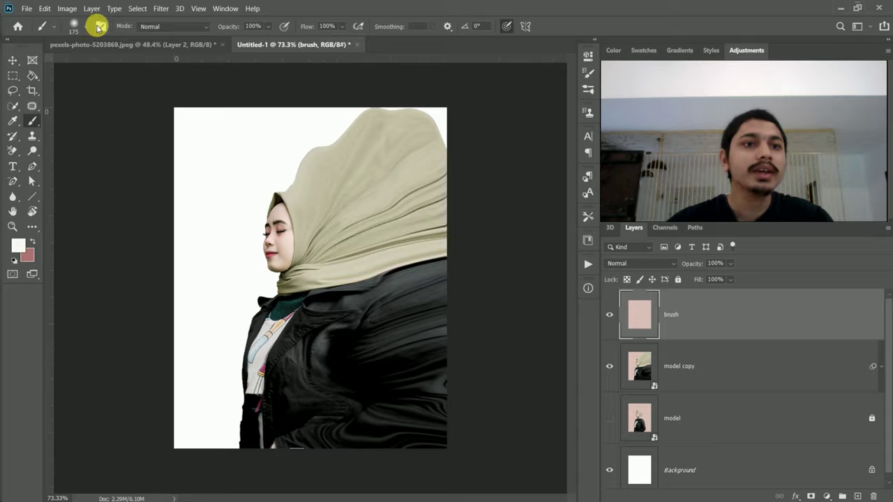
- Choose the Smoke 01 brush from the Smoke_Brush_Promo preset group
{"action": "left_click", "coordinate": [78, 26]}
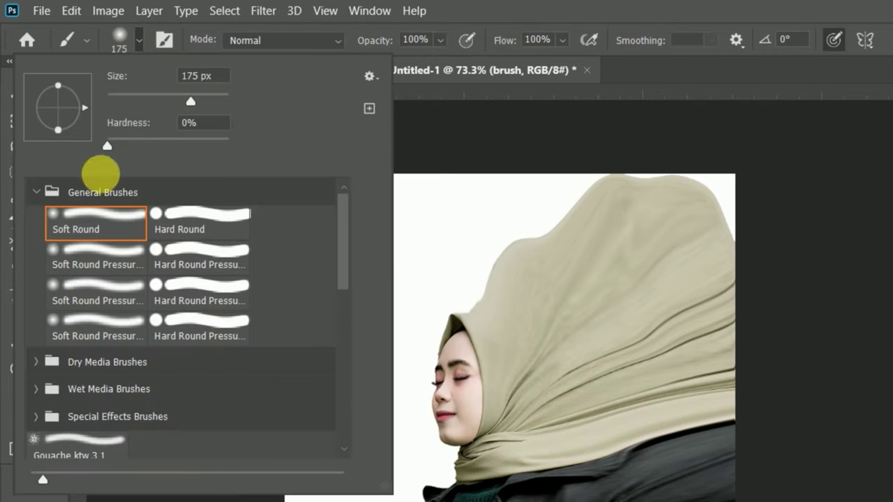
{"action": "scroll", "coordinate": [145, 236], "scroll_direction": "down", "scroll_amount": 1}
{"action": "scroll", "coordinate": [145, 236], "scroll_direction": "down", "scroll_amount": 4}
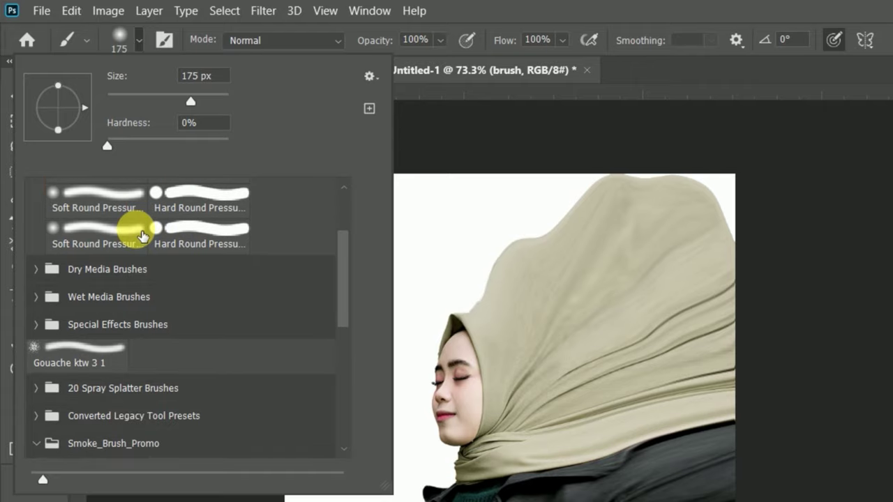
{"action": "scroll", "coordinate": [144, 311], "scroll_direction": "down", "scroll_amount": 2}
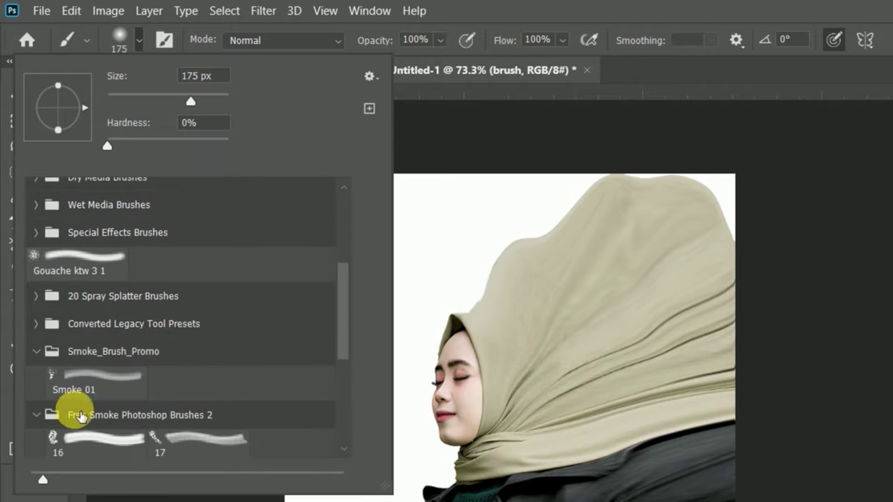
{"action": "scroll", "coordinate": [120, 361], "scroll_direction": "down", "scroll_amount": 1}
{"action": "scroll", "coordinate": [120, 362], "scroll_direction": "down", "scroll_amount": 3}
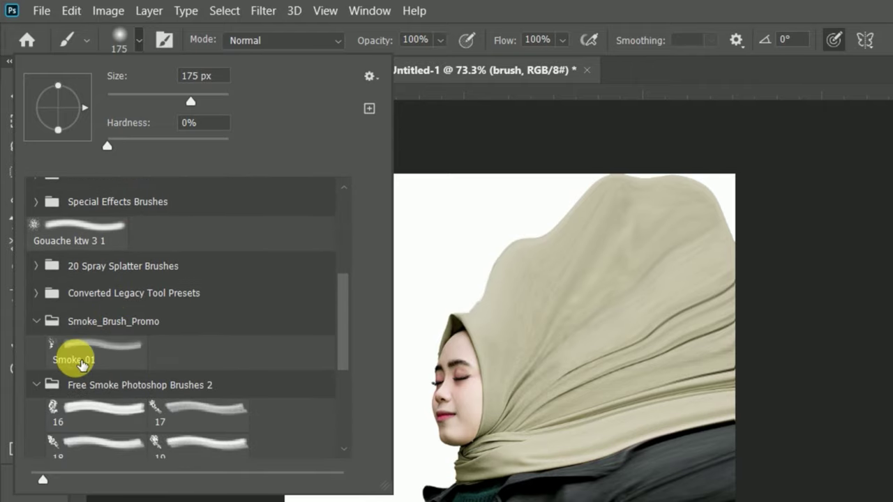
{"action": "scroll", "coordinate": [92, 327], "scroll_direction": "down", "scroll_amount": 2}
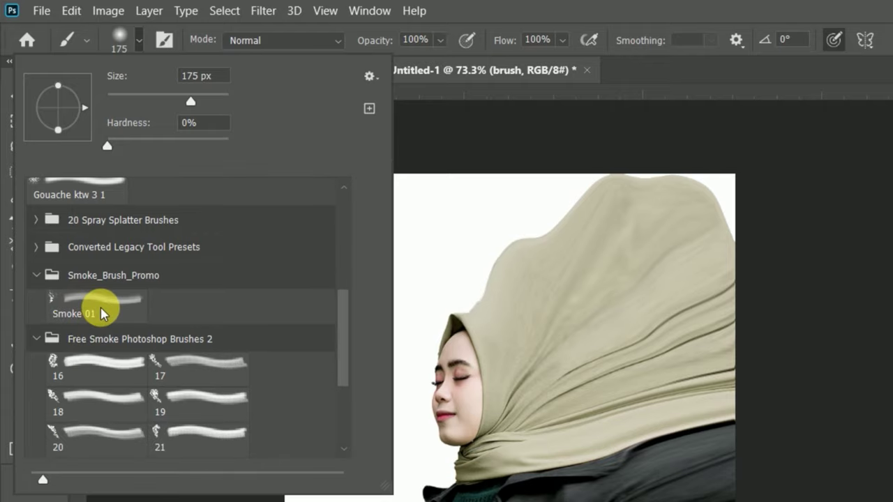
{"action": "left_click", "coordinate": [120, 300]}
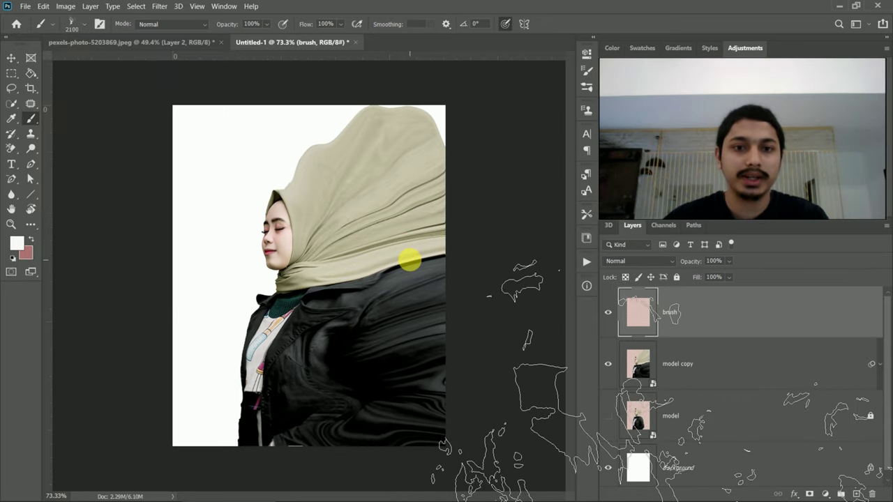
- Reduce the smoke brush's size to 600 px
{"action": "key", "text": "bracketleft"}
{"action": "key", "text": "bracketleft"}
{"action": "key", "text": "bracketleft"}
{"action": "key", "text": "bracketleft"}
{"action": "key", "text": "bracketleft"}
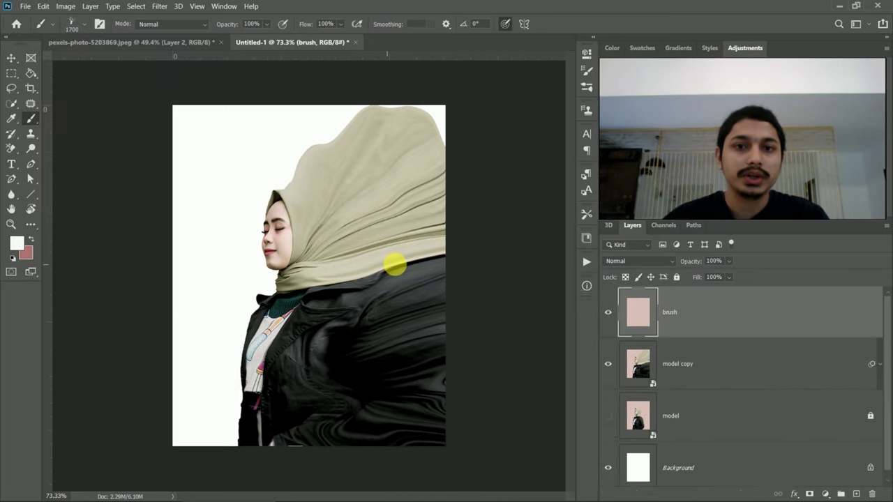
{"action": "key", "text": "bracketleft"}
{"action": "key", "text": "bracketleft"}
{"action": "key", "text": "bracketleft"}
{"action": "key", "text": "bracketleft"}
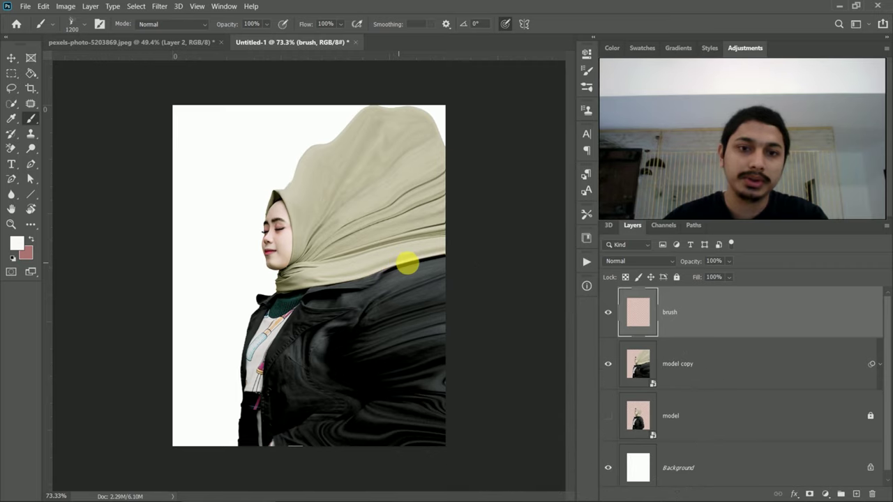
{"action": "key", "text": "bracketleft"}
{"action": "key", "text": "bracketleft"}
{"action": "key", "text": "bracketleft"}
{"action": "key", "text": "bracketleft"}
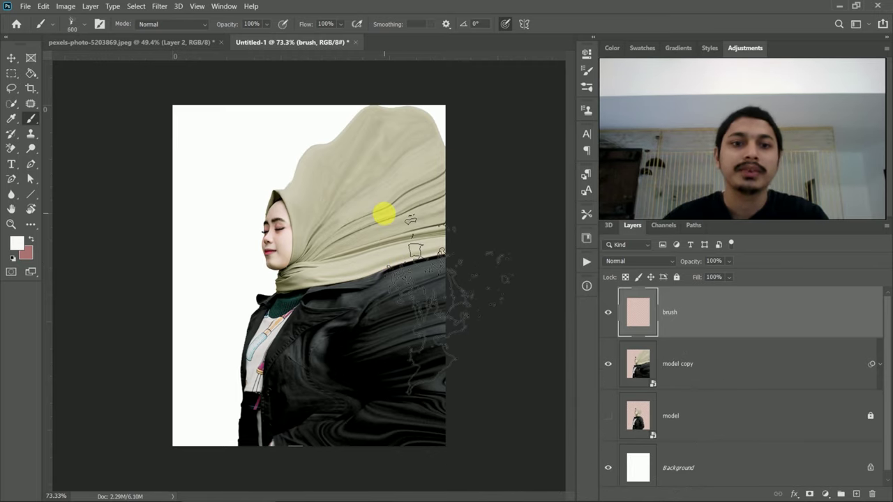
- Rotate the smoke brush tip to an angle of -73°
{"action": "left_click", "coordinate": [55, 28]}
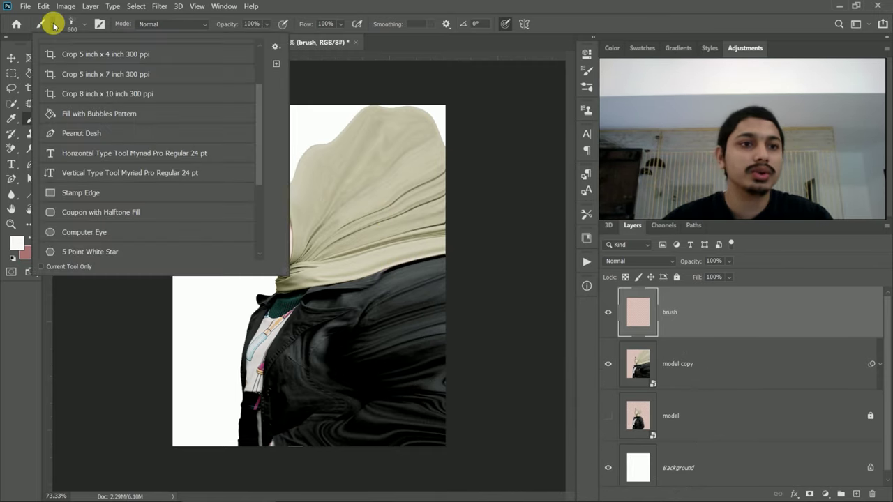
{"action": "left_click", "coordinate": [82, 26]}
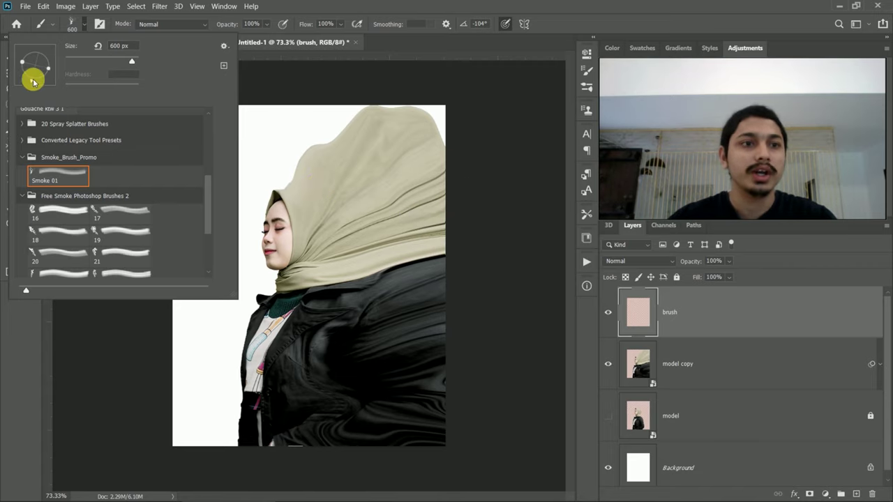
{"action": "left_click", "coordinate": [40, 82]}
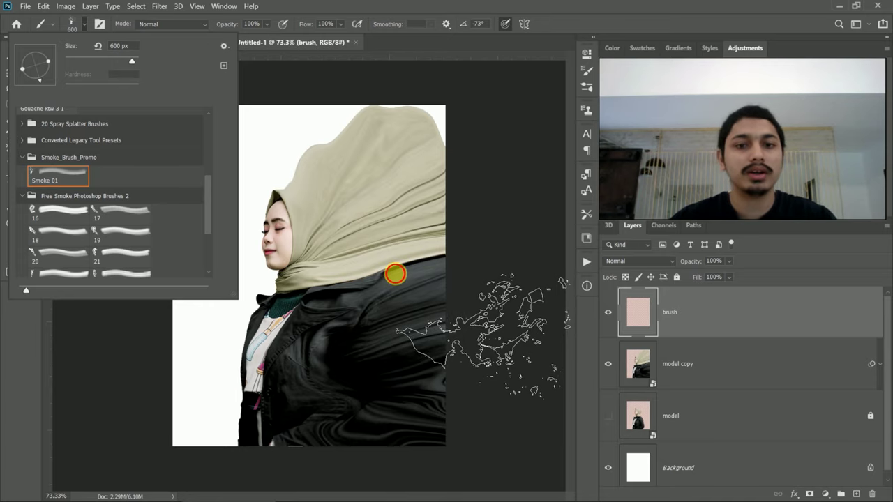
- Stamp white smoke onto the brush layer over the stretched headscarf and the jacket
{"action": "left_click", "coordinate": [393, 236]}
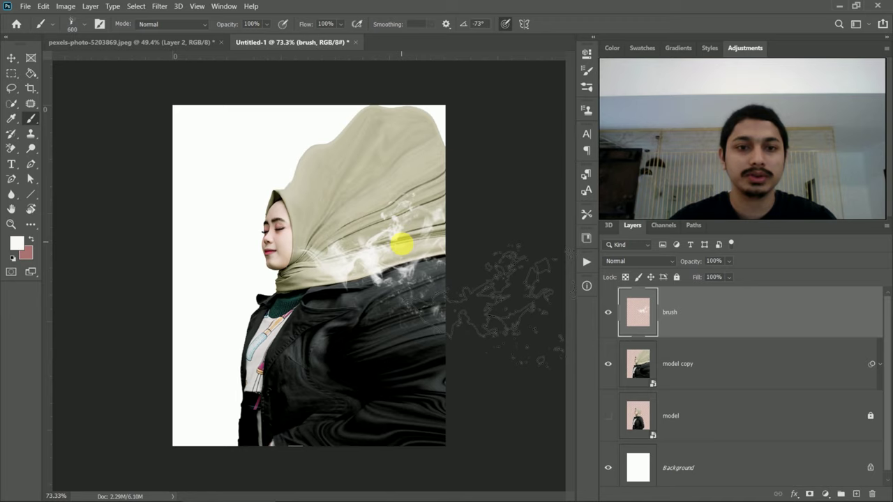
{"action": "left_click", "coordinate": [405, 248]}
{"action": "left_click", "coordinate": [367, 363]}
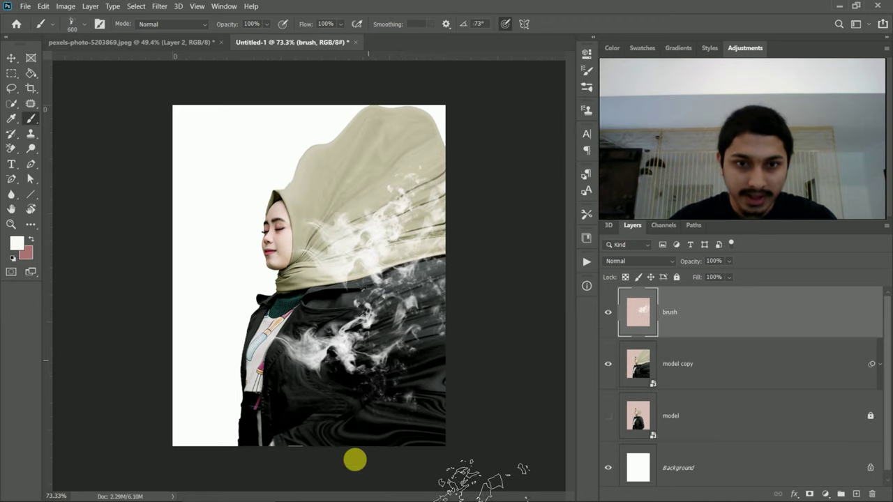
- Stamp more white smoke over the middle and lower parts of the jacket, gradually reducing the smoke brush to 250 px
{"action": "left_click", "coordinate": [374, 418]}
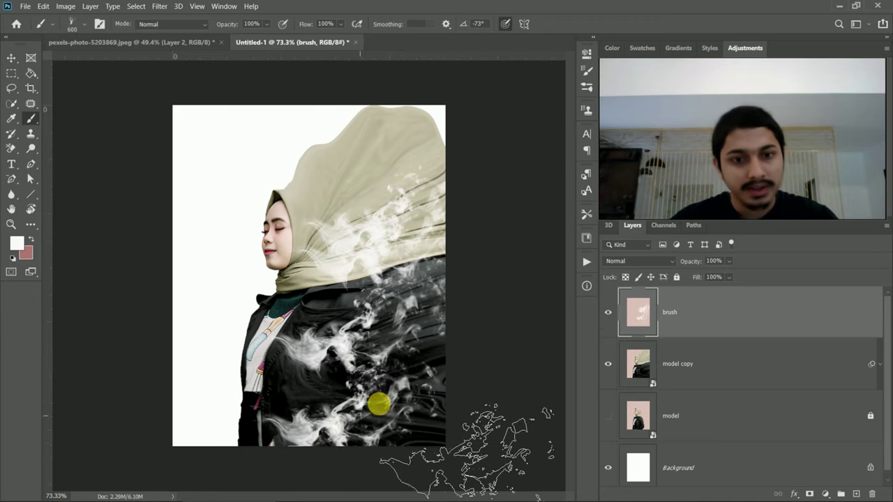
{"action": "left_click", "coordinate": [367, 283]}
{"action": "key", "text": "bracketleft"}
{"action": "left_click", "coordinate": [357, 296]}
{"action": "key", "text": "bracketleft"}
{"action": "key", "text": "bracketleft"}
{"action": "key", "text": "bracketleft"}
{"action": "left_click", "coordinate": [330, 412]}
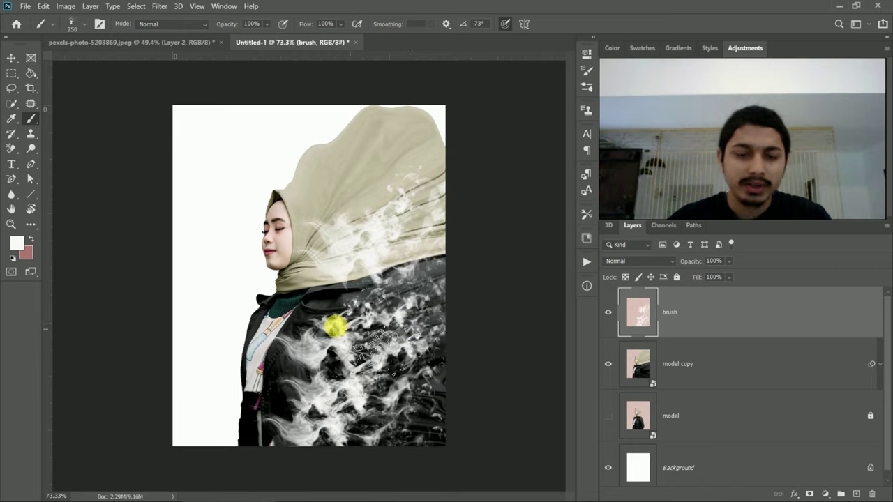
- Choose smoke brush 22 from the Free Smoke Photoshop Brushes 2 preset group
{"action": "left_click", "coordinate": [85, 24]}
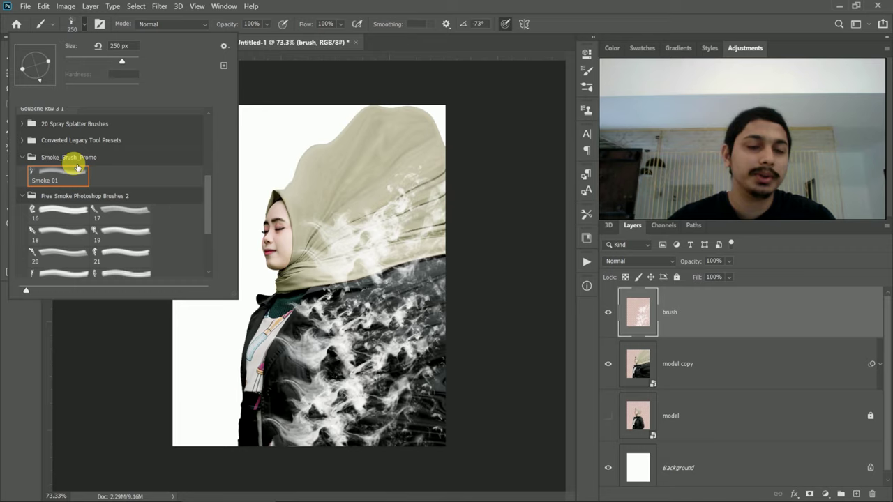
{"action": "scroll", "coordinate": [64, 223], "scroll_direction": "down", "scroll_amount": 1}
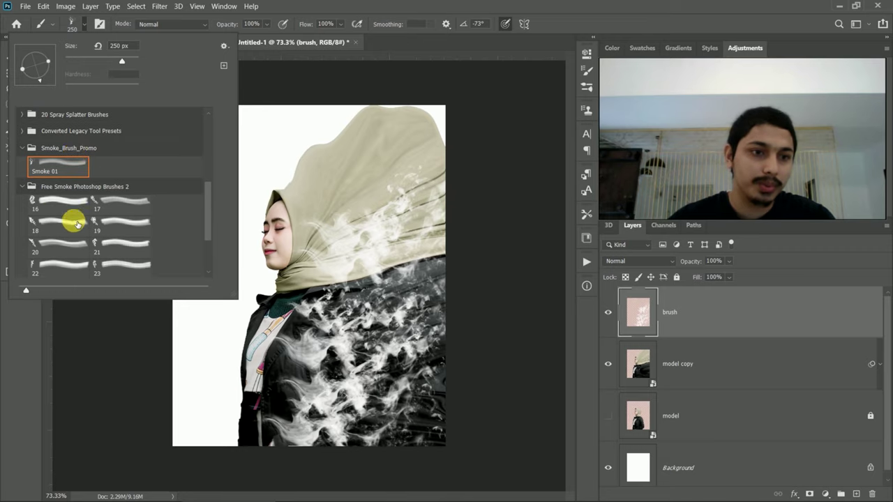
{"action": "scroll", "coordinate": [62, 235], "scroll_direction": "down", "scroll_amount": 2}
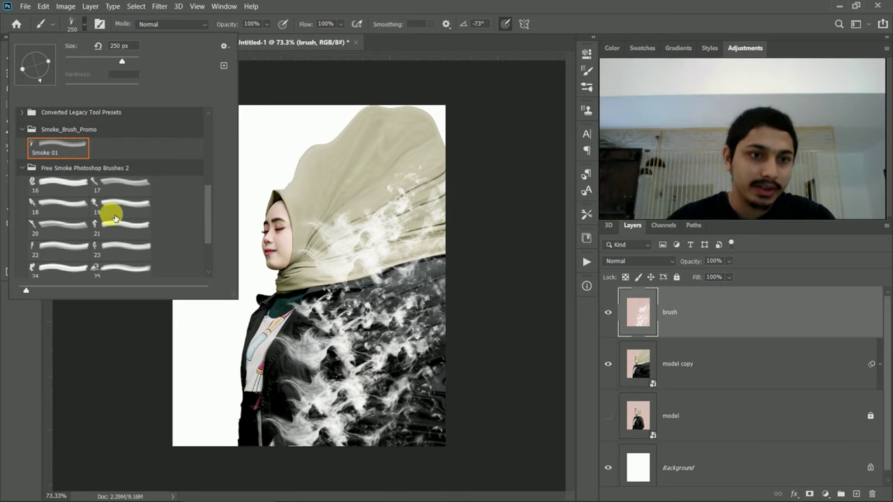
{"action": "scroll", "coordinate": [70, 271], "scroll_direction": "down", "scroll_amount": 2}
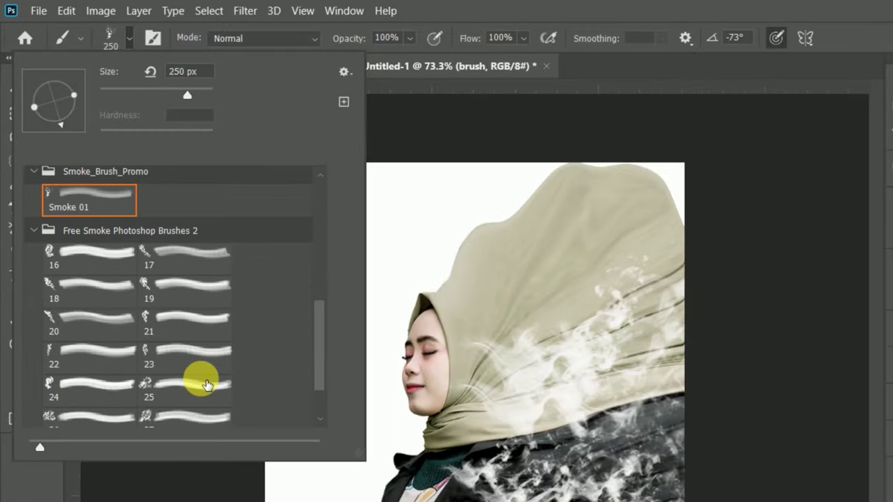
{"action": "scroll", "coordinate": [207, 383], "scroll_direction": "down", "scroll_amount": 1}
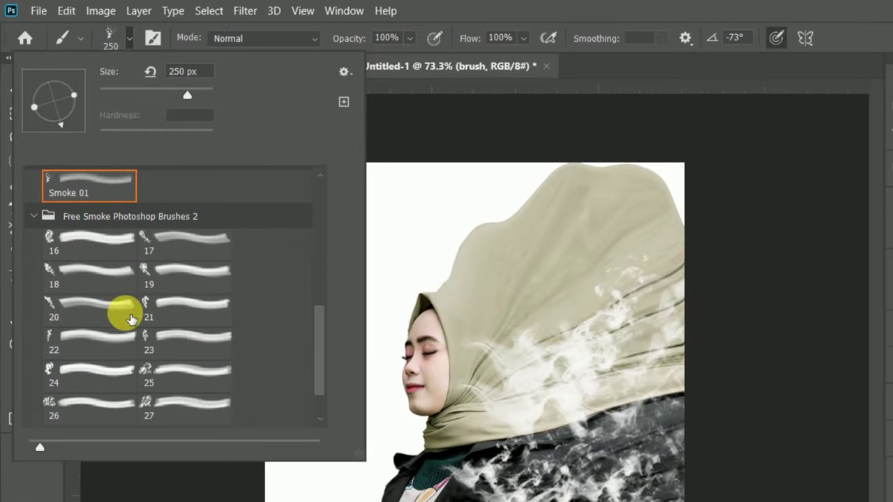
{"action": "scroll", "coordinate": [98, 276], "scroll_direction": "down", "scroll_amount": 1}
{"action": "scroll", "coordinate": [90, 274], "scroll_direction": "down", "scroll_amount": 1}
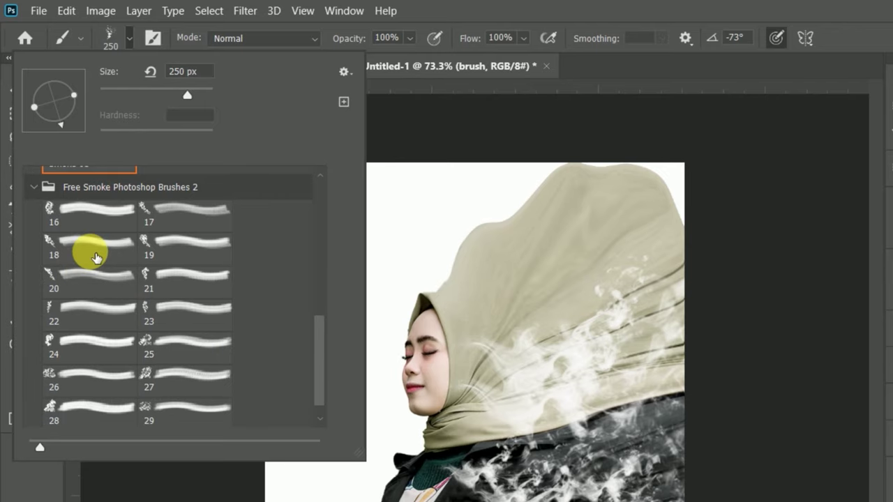
{"action": "scroll", "coordinate": [96, 258], "scroll_direction": "down", "scroll_amount": 1}
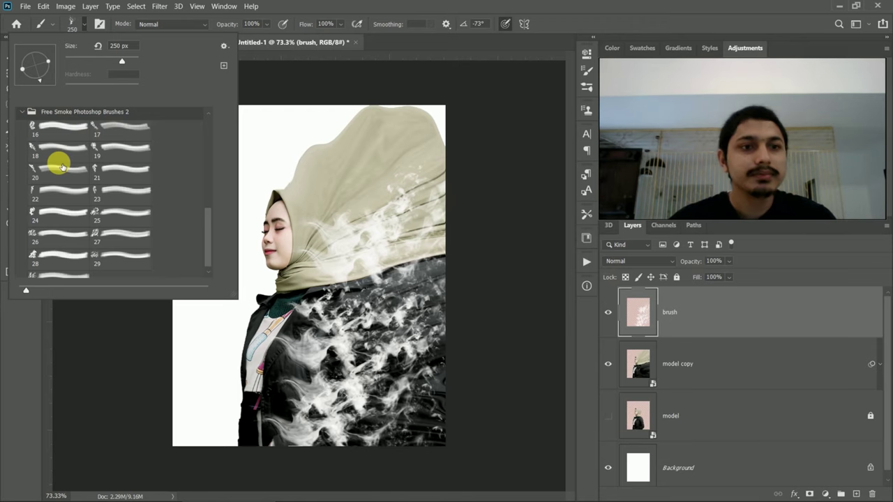
{"action": "scroll", "coordinate": [96, 258], "scroll_direction": "down", "scroll_amount": 1}
{"action": "left_click", "coordinate": [59, 165]}
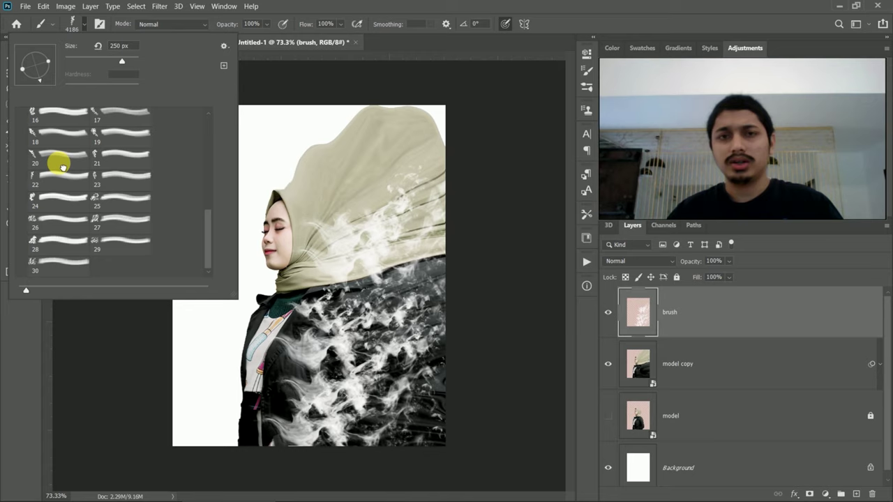
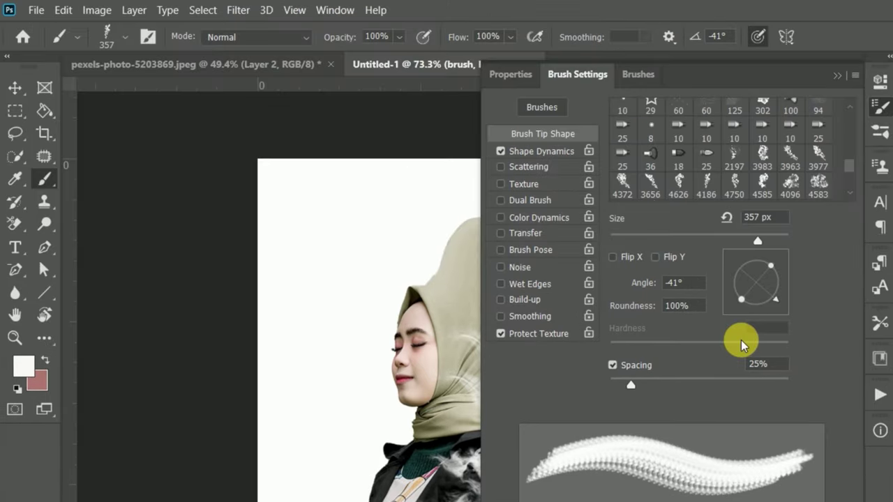
- Rotate the brush tip to -93°, enlarge it to 500 px and stamp smoke along the jacket's upper back, undoing the stray headscarf stamp
{"action": "left_click_drag", "start_coordinate": [768, 299], "coordinate": [737, 344]}
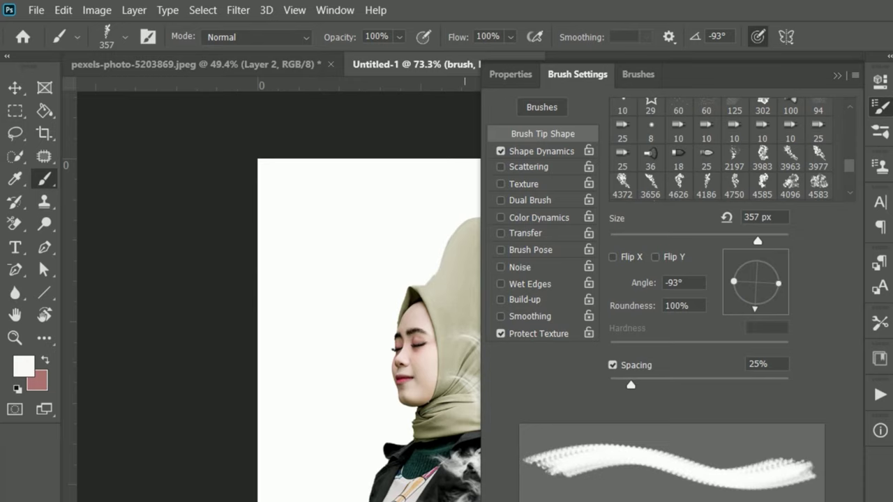
{"action": "key", "text": "F5"}
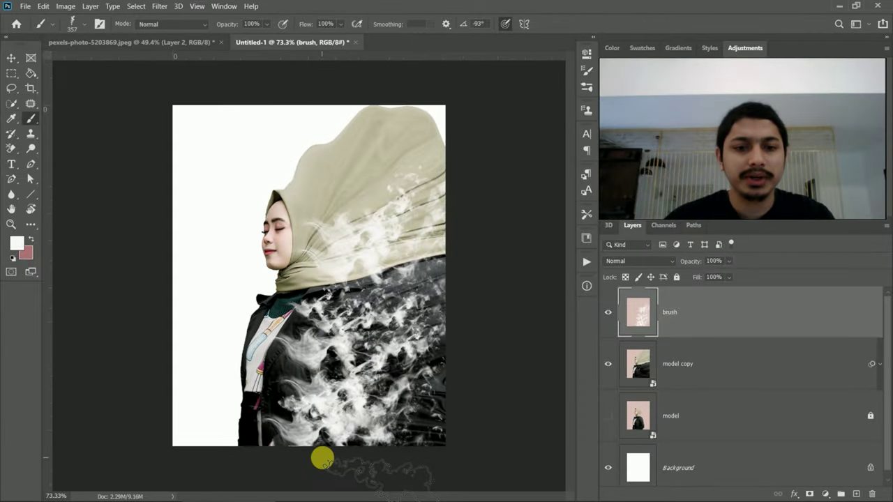
{"action": "left_click_drag", "start_coordinate": [363, 376], "coordinate": [392, 305]}
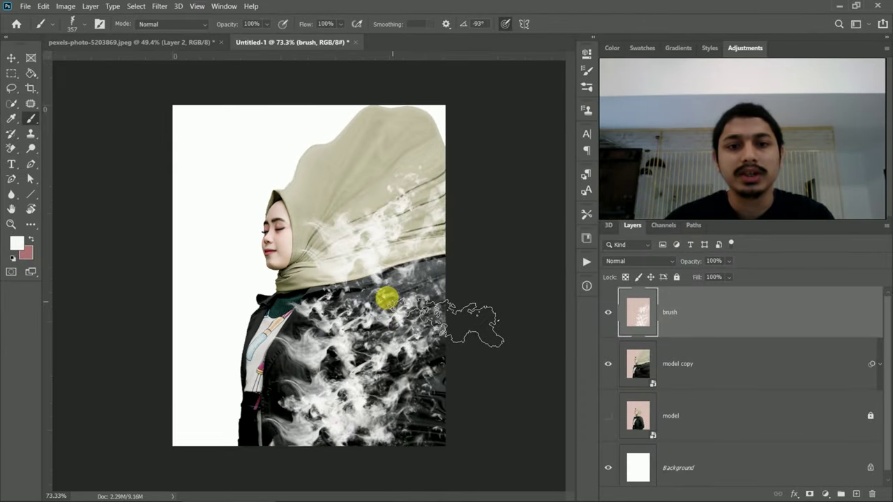
{"action": "key", "text": "bracketright"}
{"action": "key", "text": "bracketright"}
{"action": "mouse_move", "coordinate": [397, 293]}
{"action": "left_mouse_down"}
{"action": "mouse_move", "coordinate": [406, 186]}
{"action": "mouse_move", "coordinate": [407, 219]}
{"action": "mouse_move", "coordinate": [394, 211]}
{"action": "mouse_move", "coordinate": [384, 231]}
{"action": "mouse_move", "coordinate": [498, 238]}
{"action": "mouse_move", "coordinate": [478, 457]}
{"action": "left_mouse_up"}
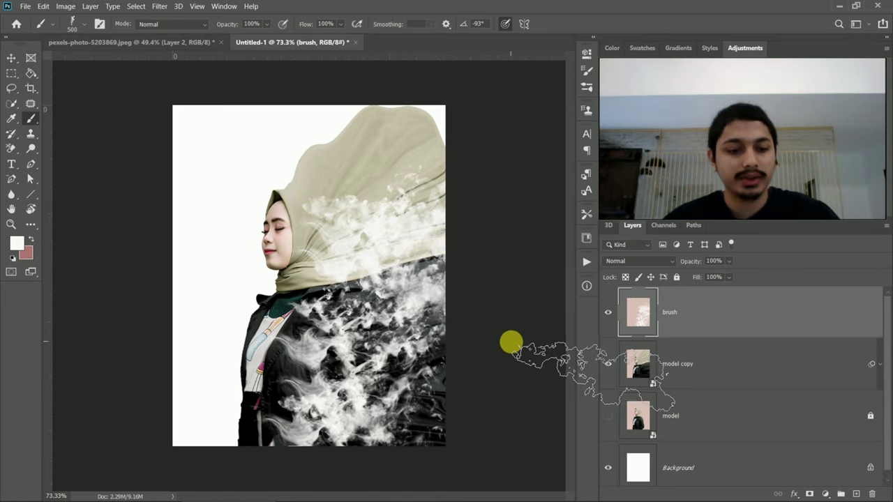
{"action": "key", "text": "ctrl+z"}
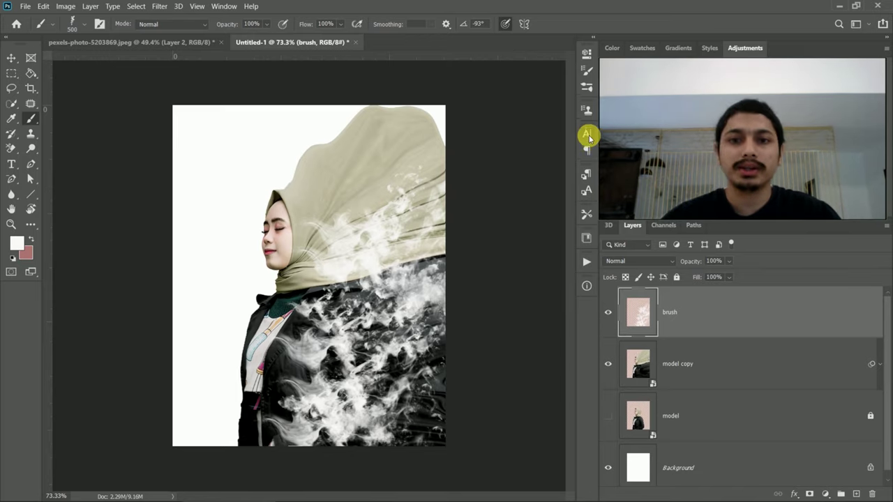
- Switch back to the Smoke 01 brush and reduce its size to 800 px
{"action": "left_click", "coordinate": [74, 23]}
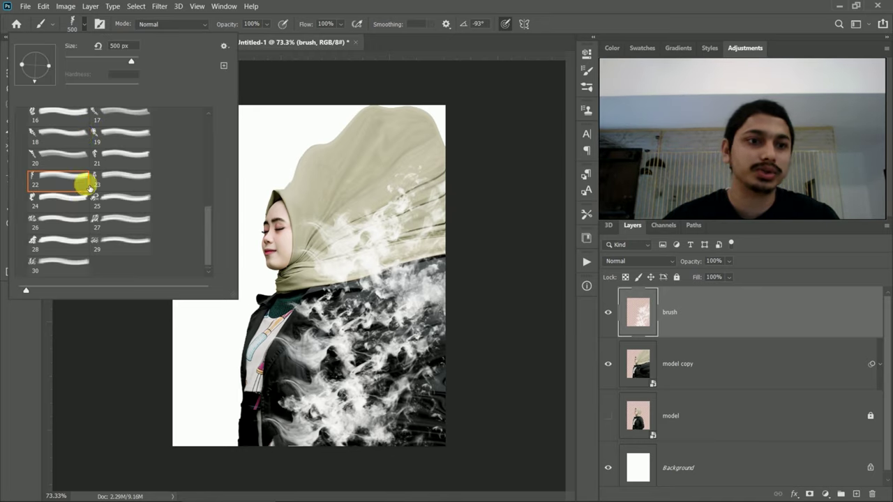
{"action": "scroll", "coordinate": [85, 184], "scroll_direction": "up", "scroll_amount": 2}
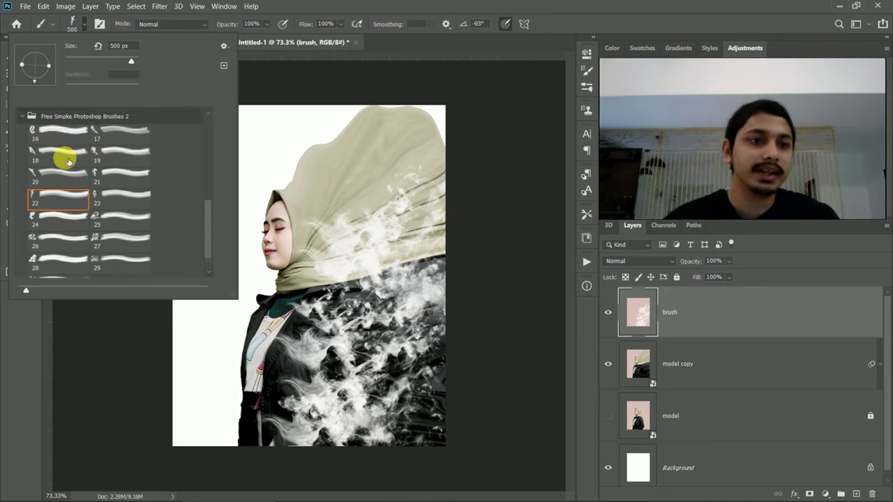
{"action": "scroll", "coordinate": [66, 164], "scroll_direction": "up", "scroll_amount": 1}
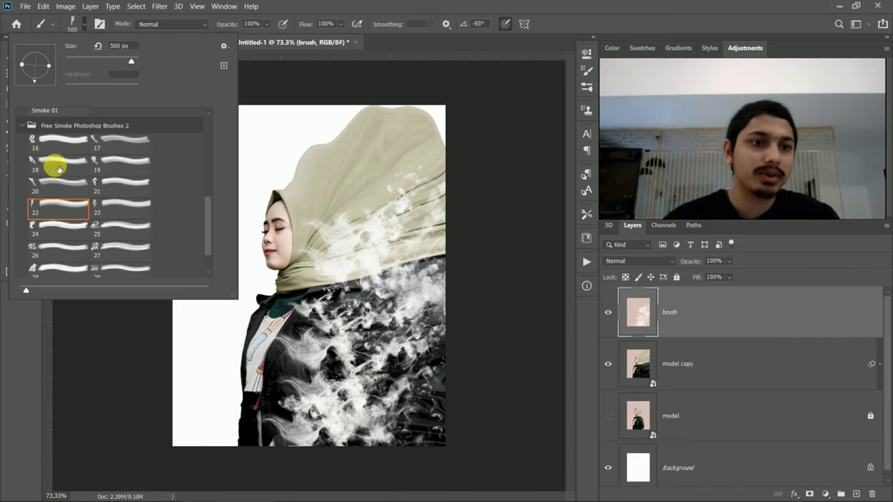
{"action": "scroll", "coordinate": [59, 170], "scroll_direction": "up", "scroll_amount": 1}
{"action": "double_click", "coordinate": [59, 169]}
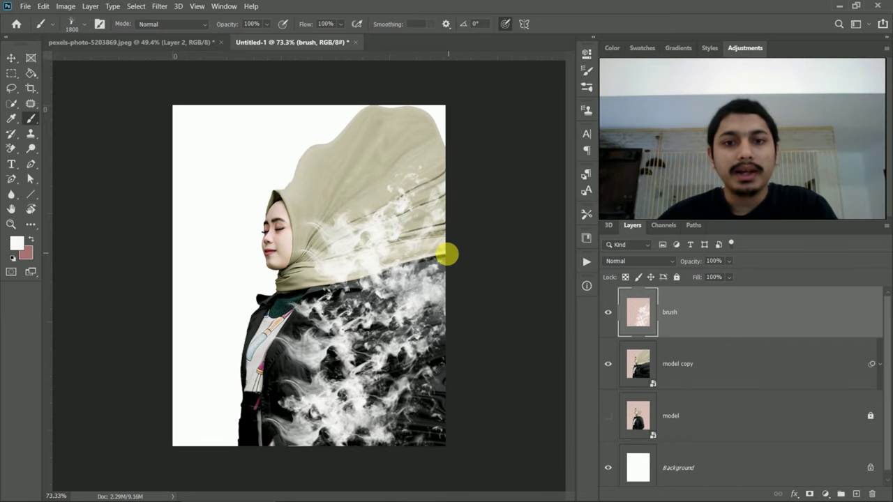
{"action": "key", "text": "bracketleft"}
{"action": "key", "text": "bracketleft"}
{"action": "key", "text": "bracketleft"}
{"action": "key", "text": "bracketleft"}
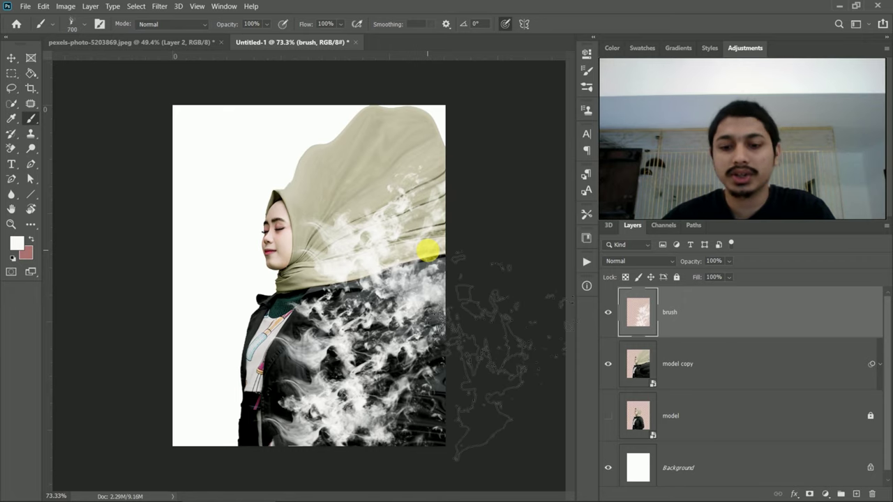
{"action": "key", "text": "bracketright"}
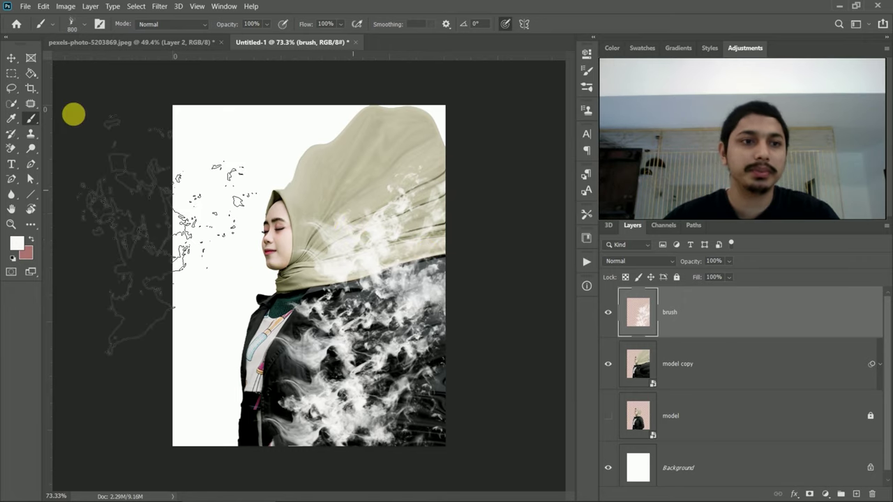
- Rotate the canvas view to -91° with the Rotate View tool
{"action": "key", "text": "v"}
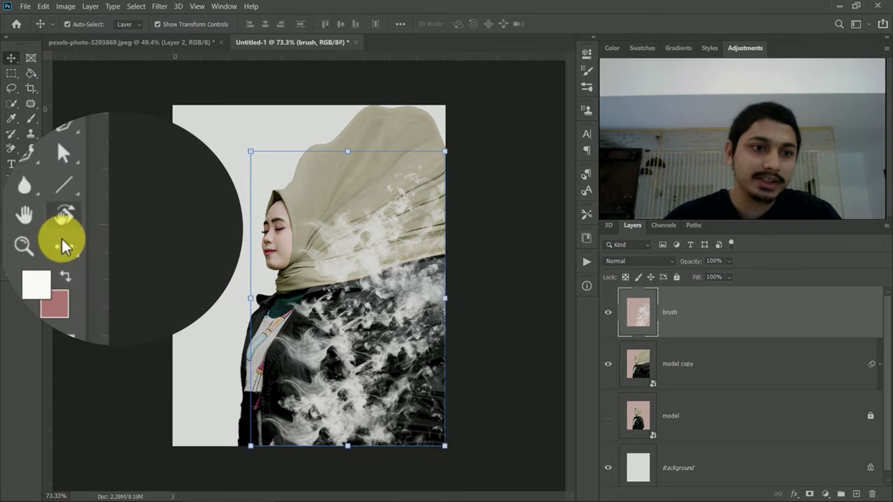
{"action": "left_click", "coordinate": [31, 210]}
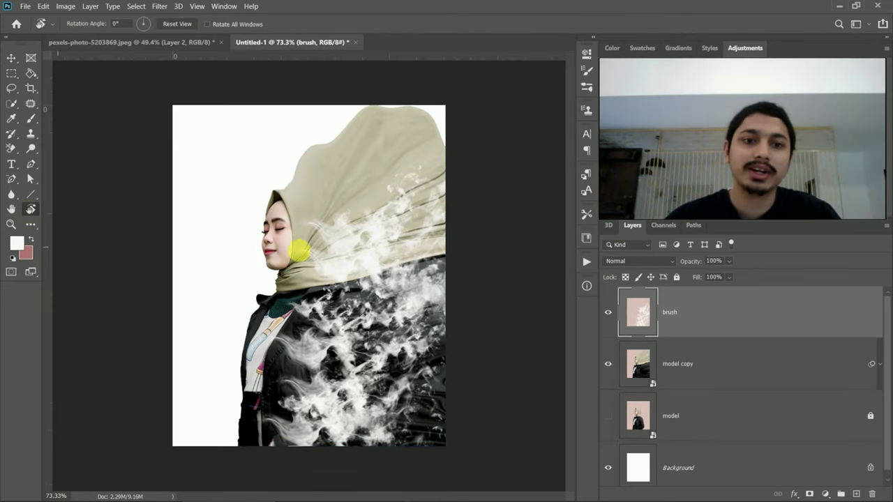
{"action": "left_click_drag", "start_coordinate": [319, 243], "coordinate": [202, 260]}
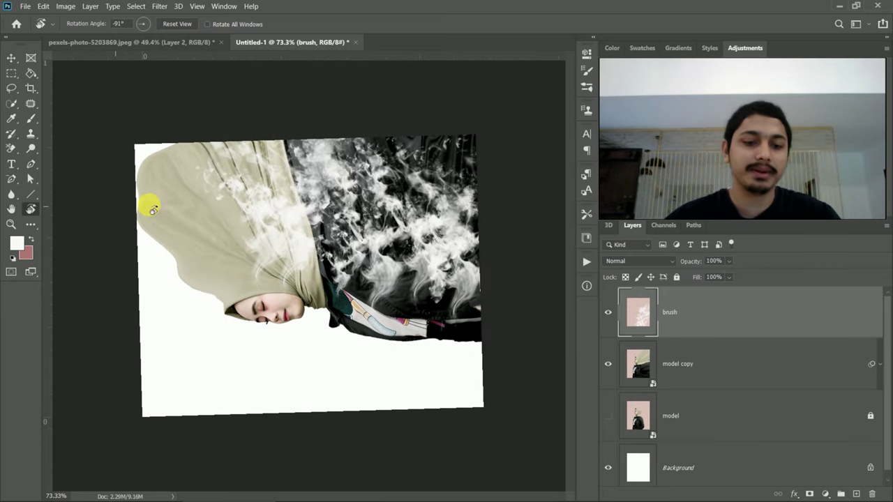
- Reduce the smoke brush to 500 px and stamp white smoke over the outer part of the stretched headscarf
{"action": "key", "text": "b"}
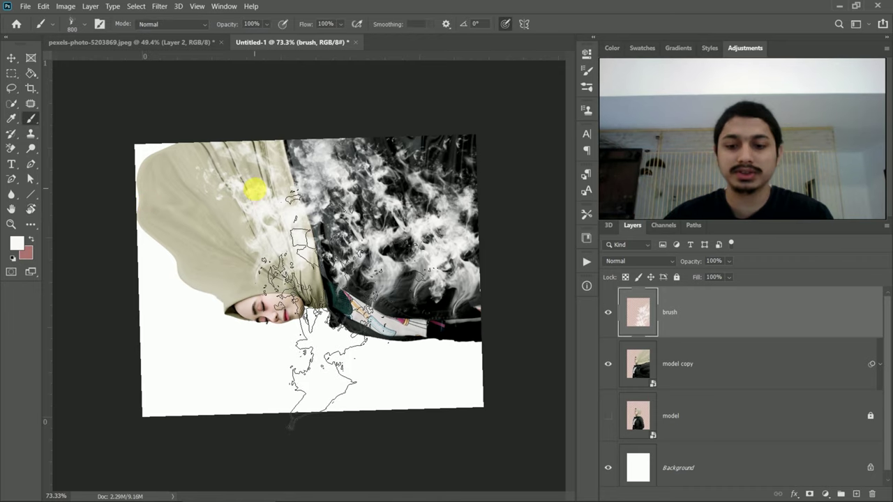
{"action": "key", "text": "bracketleft"}
{"action": "key", "text": "bracketleft"}
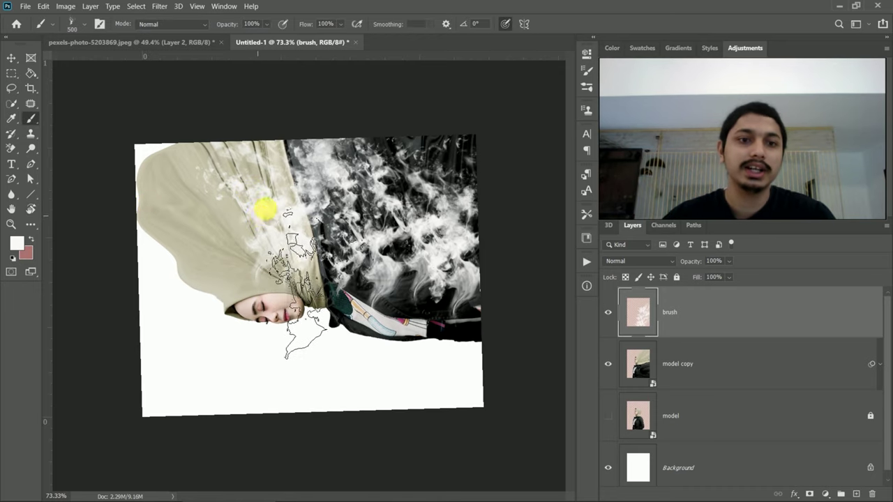
{"action": "left_click", "coordinate": [219, 181]}
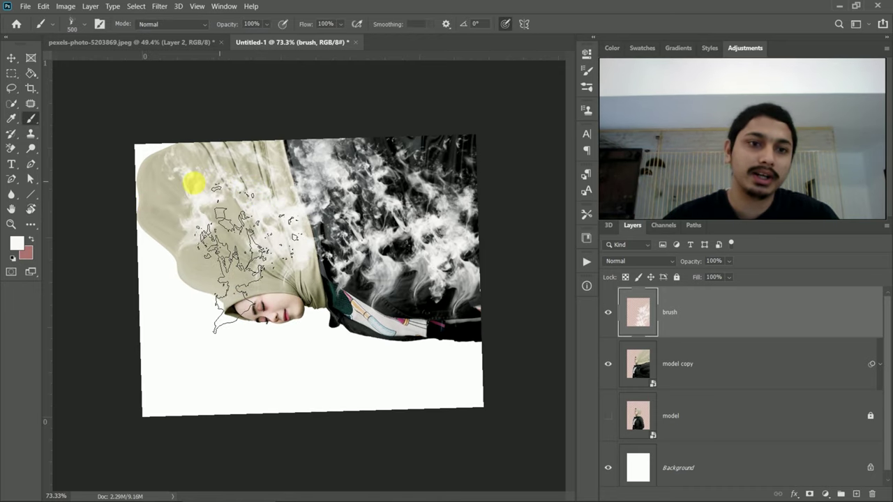
{"action": "left_click", "coordinate": [194, 168]}
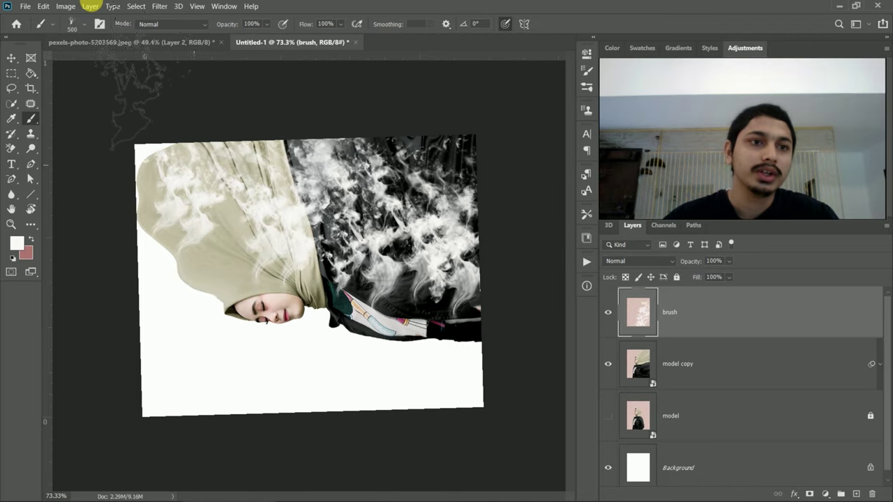
- Rotate the Smoke 01 brush tip to 40° and stamp smoke across the remaining clear areas of the stretched headscarf
{"action": "left_click", "coordinate": [76, 23]}
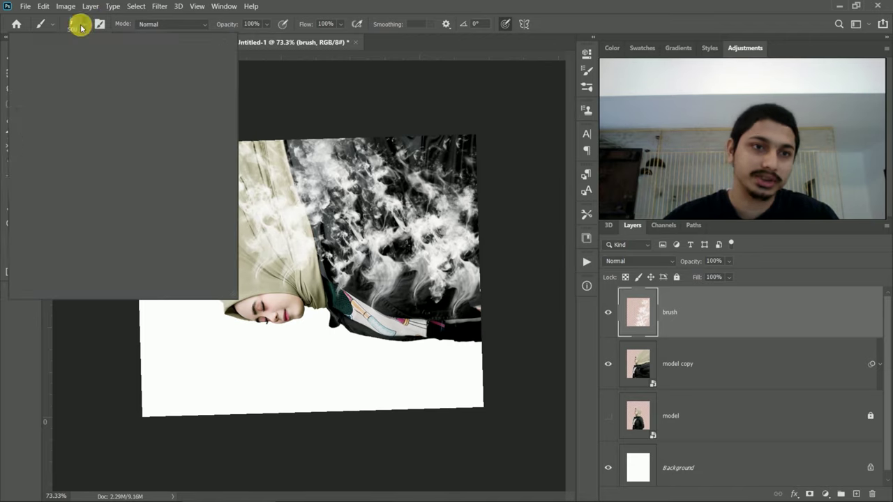
{"action": "mouse_move", "coordinate": [49, 82]}
{"action": "left_mouse_down"}
{"action": "mouse_move", "coordinate": [259, 244]}
{"action": "mouse_move", "coordinate": [46, 79]}
{"action": "mouse_move", "coordinate": [282, 241]}
{"action": "mouse_move", "coordinate": [39, 79]}
{"action": "mouse_move", "coordinate": [20, 80]}
{"action": "mouse_move", "coordinate": [259, 233]}
{"action": "mouse_move", "coordinate": [72, 84]}
{"action": "mouse_move", "coordinate": [40, 83]}
{"action": "mouse_move", "coordinate": [87, 105]}
{"action": "left_mouse_up"}
{"action": "mouse_move", "coordinate": [281, 237]}
{"action": "left_mouse_down"}
{"action": "mouse_move", "coordinate": [279, 353]}
{"action": "mouse_move", "coordinate": [51, 77]}
{"action": "mouse_move", "coordinate": [259, 225]}
{"action": "mouse_move", "coordinate": [50, 65]}
{"action": "left_mouse_up"}
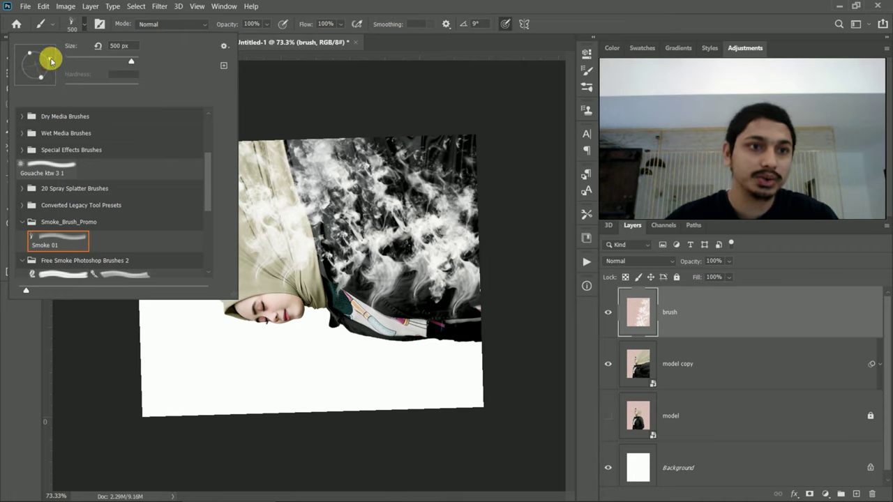
{"action": "mouse_move", "coordinate": [49, 60]}
{"action": "left_mouse_down"}
{"action": "mouse_move", "coordinate": [244, 249]}
{"action": "mouse_move", "coordinate": [255, 243]}
{"action": "mouse_move", "coordinate": [256, 213]}
{"action": "mouse_move", "coordinate": [130, 130]}
{"action": "mouse_move", "coordinate": [53, 59]}
{"action": "mouse_move", "coordinate": [259, 156]}
{"action": "left_mouse_up"}
{"action": "left_click", "coordinate": [256, 150]}
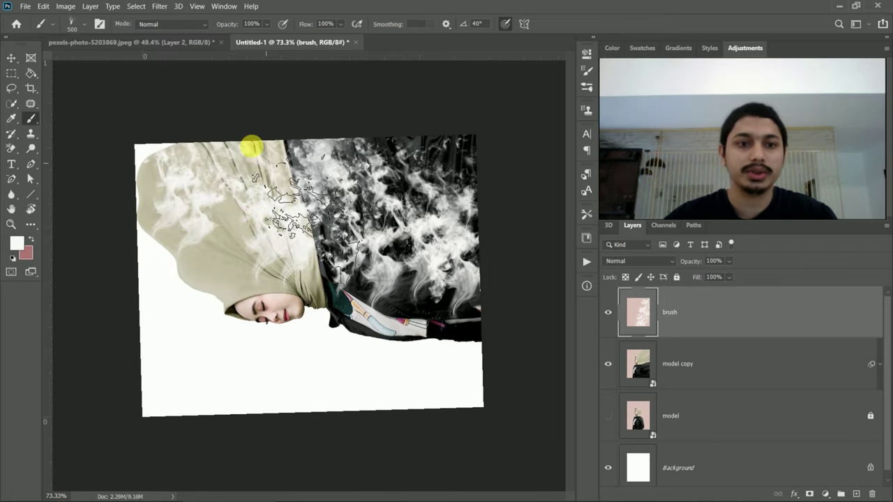
{"action": "left_click", "coordinate": [215, 205]}
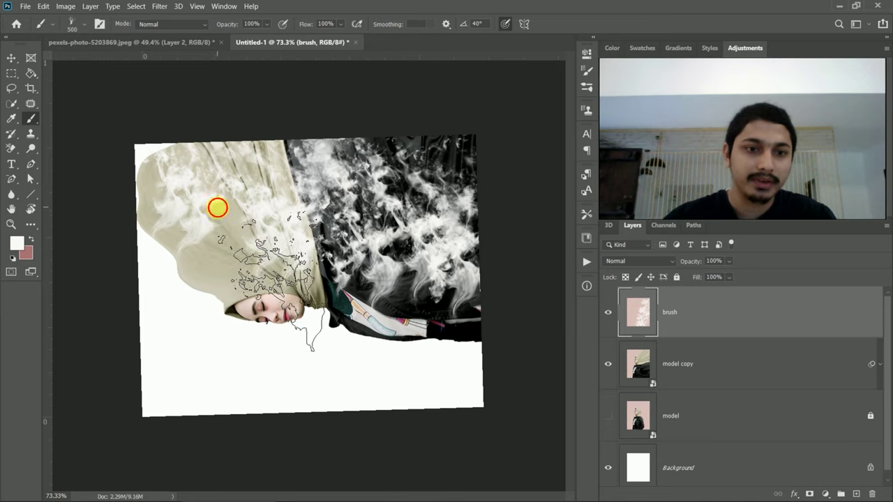
{"action": "left_click", "coordinate": [197, 214]}
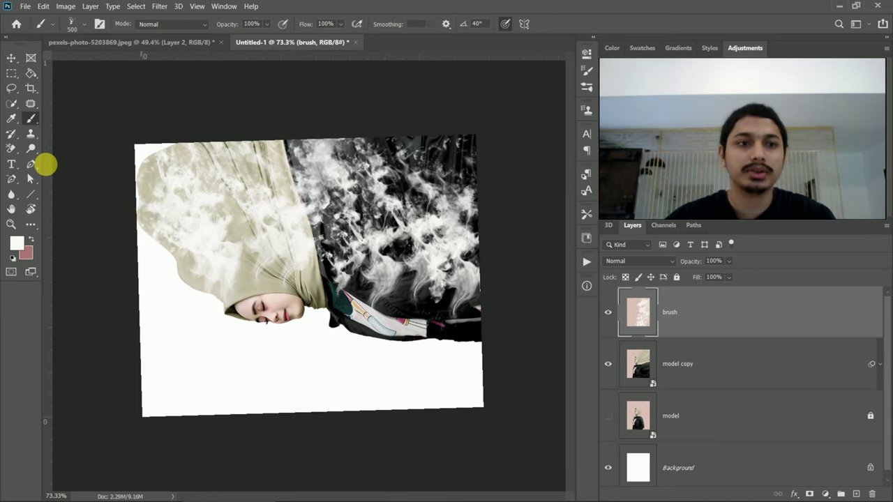
- Set the canvas view's rotation angle back to 0° with the Rotate View tool
{"action": "left_click", "coordinate": [31, 209]}
{"action": "left_click_drag", "start_coordinate": [375, 244], "coordinate": [342, 185]}
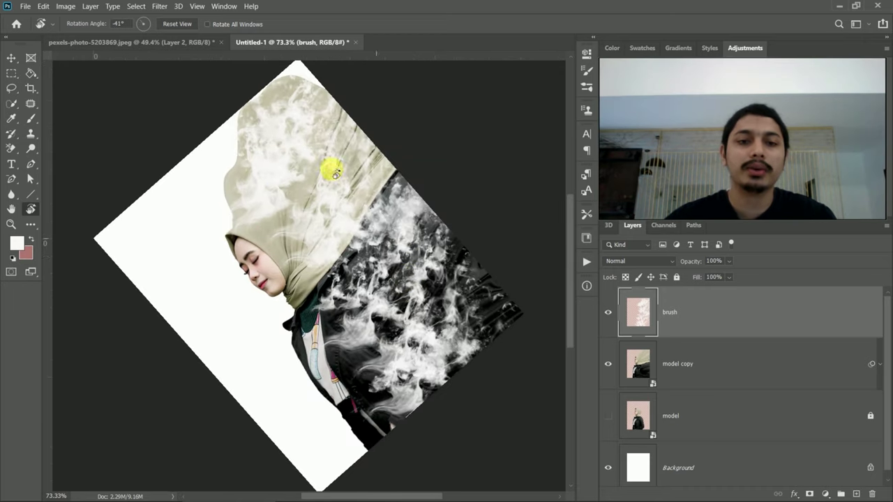
{"action": "left_click", "coordinate": [131, 25]}
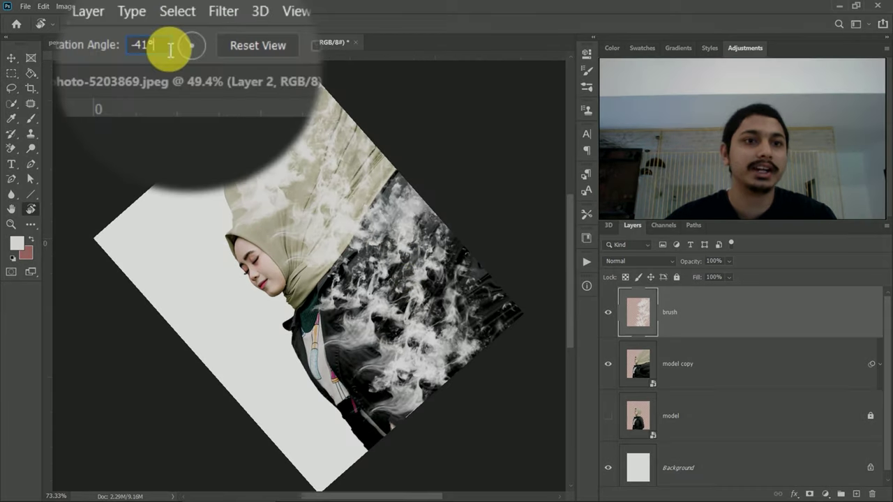
{"action": "key", "text": "BackSpace"}
{"action": "key", "text": "BackSpace"}
{"action": "key", "text": "BackSpace"}
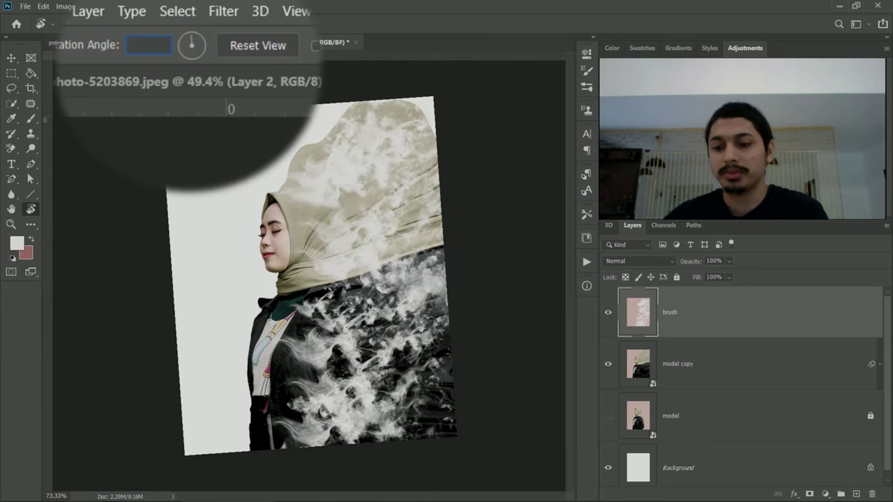
{"action": "type", "text": "0"}
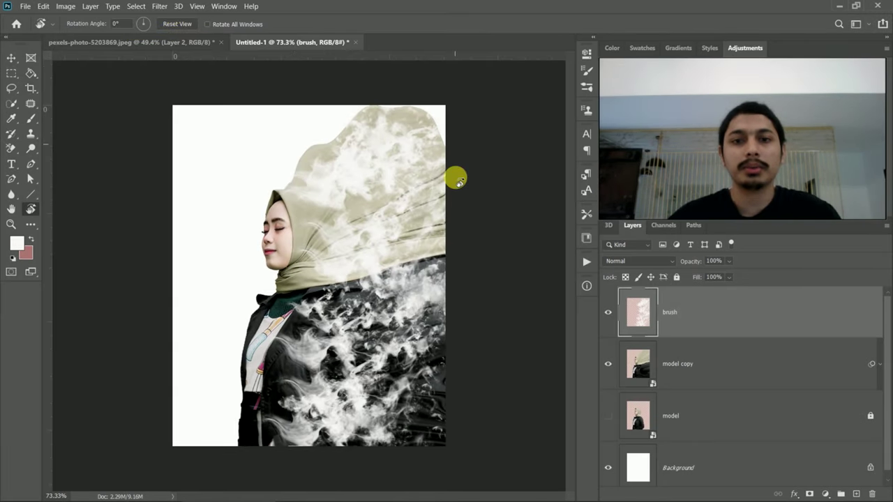
- Place the brush layer directly below the model copy layer and clip model copy to it
{"action": "left_click", "coordinate": [10, 60]}
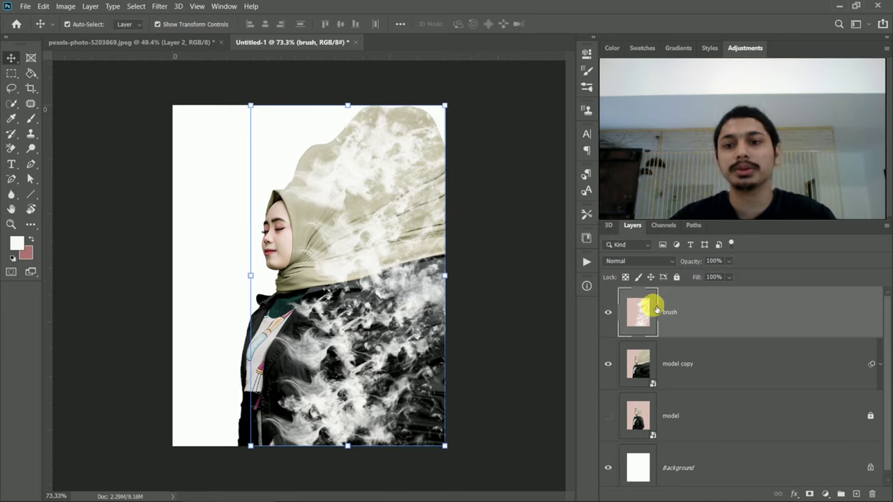
{"action": "left_click_drag", "start_coordinate": [647, 315], "coordinate": [649, 388]}
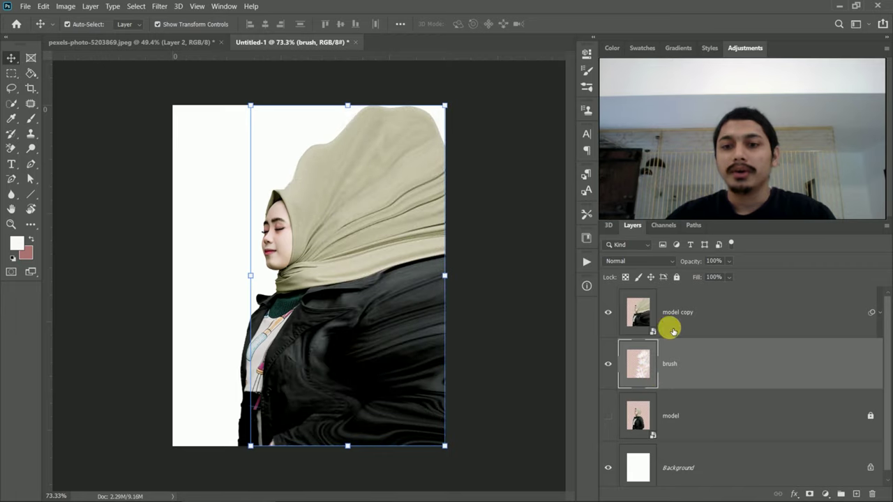
{"action": "left_click", "coordinate": [706, 318]}
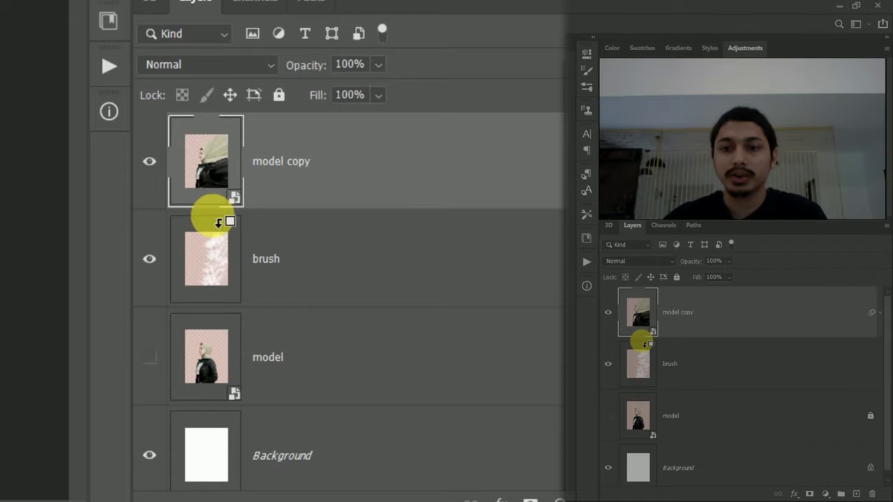
{"action": "left_click", "coordinate": [644, 341], "text": "alt"}
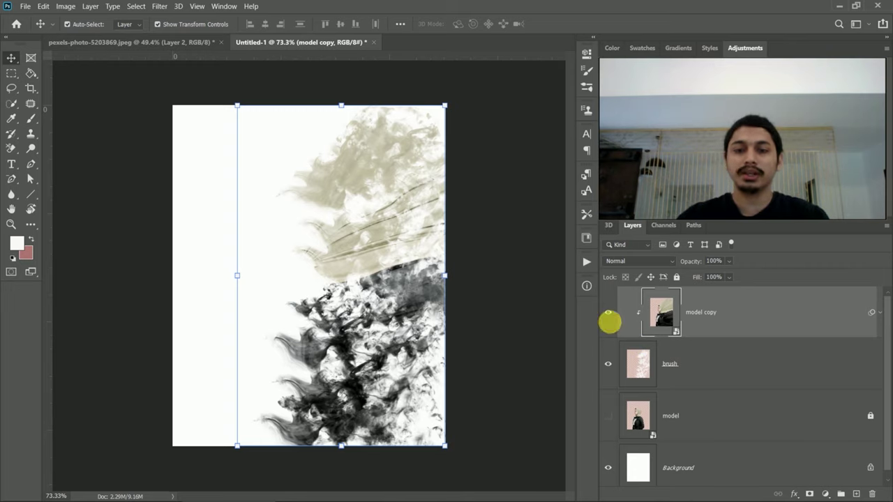
- Merge the brush and clipped model copy layers and rename the merged layer as model brush
{"action": "left_click", "coordinate": [643, 364]}
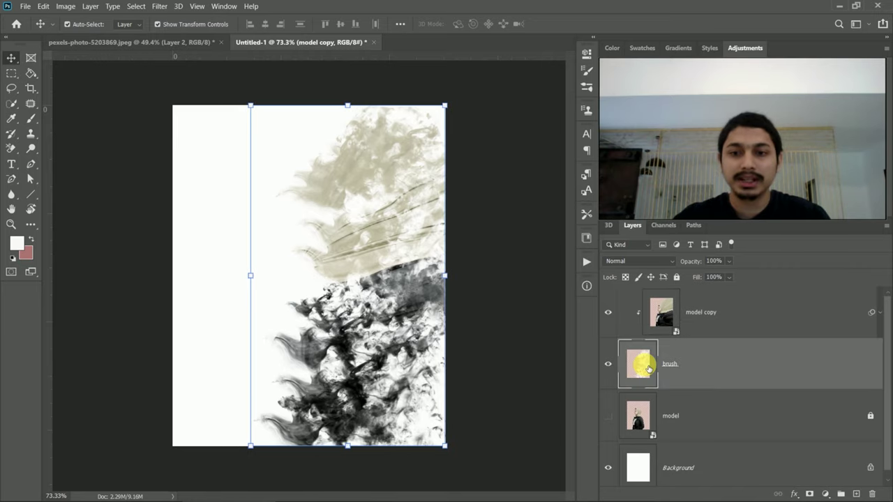
{"action": "left_click", "coordinate": [759, 312], "text": "shift"}
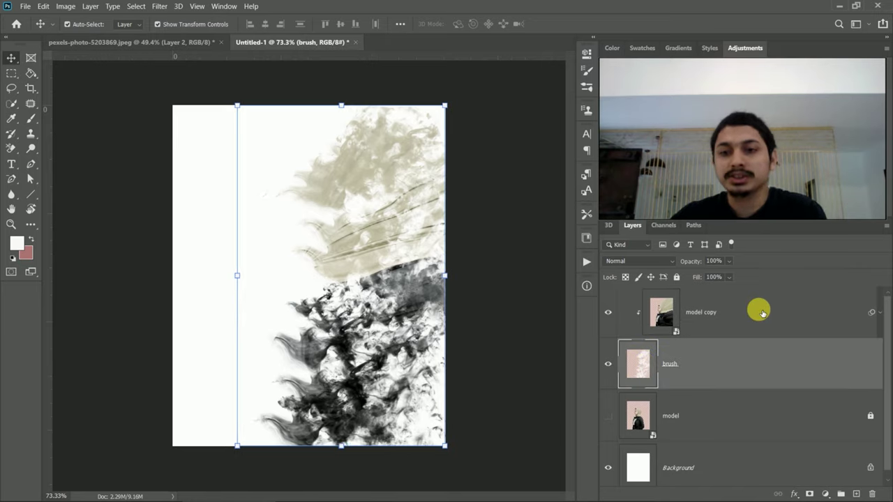
{"action": "right_click", "coordinate": [757, 313]}
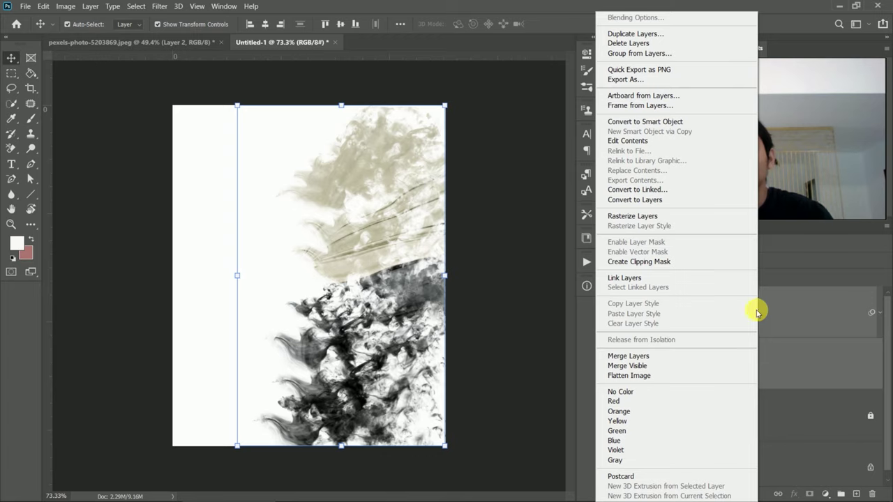
{"action": "left_click", "coordinate": [628, 357]}
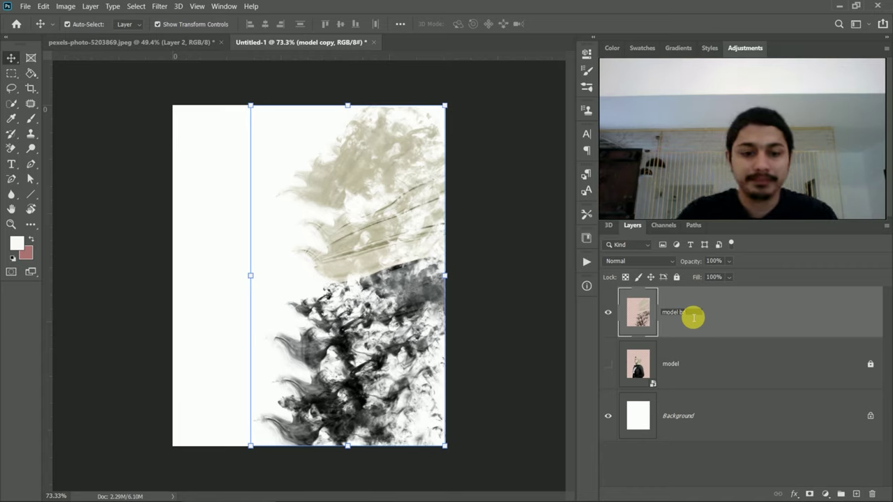
{"action": "key", "text": "Return"}
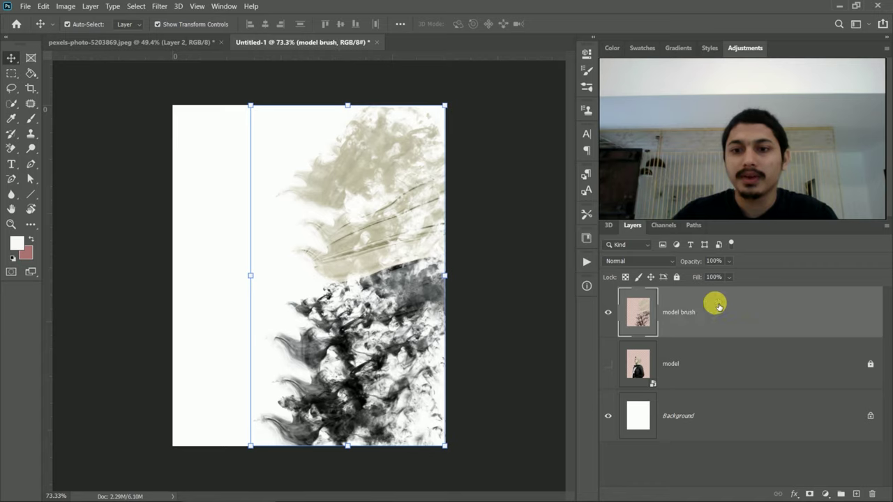
- Show and unlock the original model layer and add a layer mask to it
{"action": "left_click", "coordinate": [609, 366]}
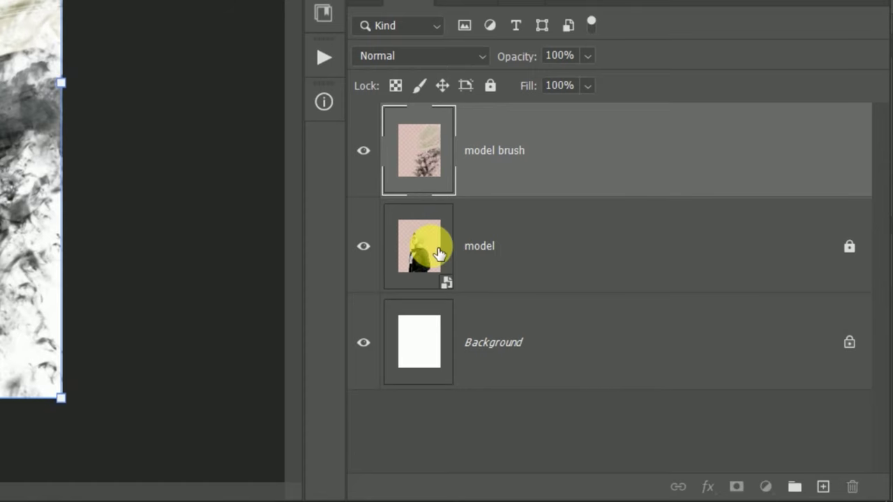
{"action": "left_click", "coordinate": [438, 254]}
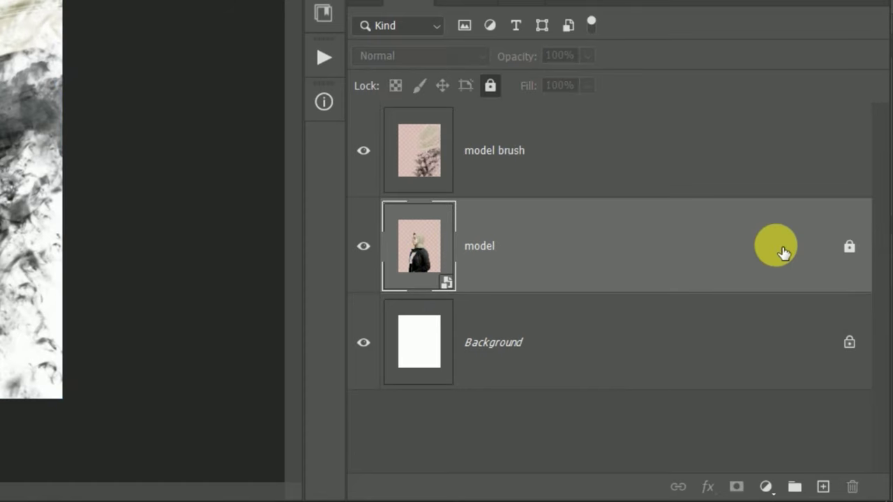
{"action": "left_click", "coordinate": [850, 246]}
{"action": "left_click", "coordinate": [737, 485]}
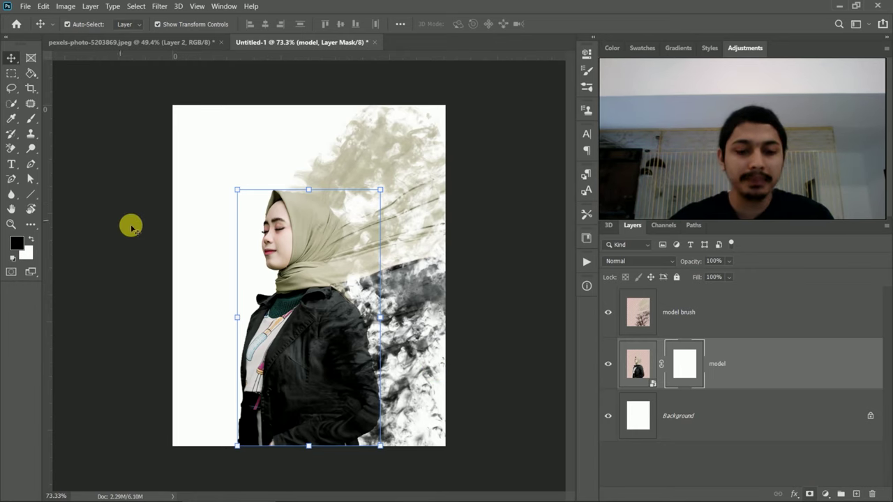
- Choose the Soft Round brush with black for the mask and reduce its size to 175 px
{"action": "key", "text": "b"}
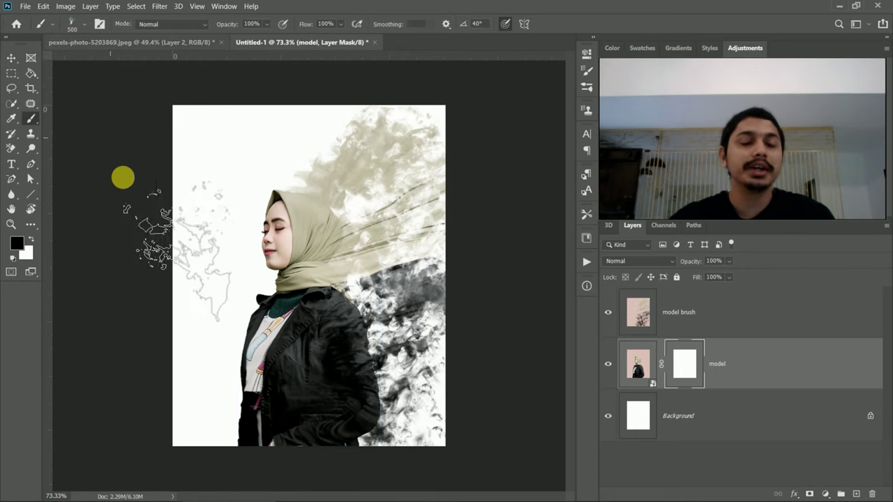
{"action": "left_click", "coordinate": [83, 27]}
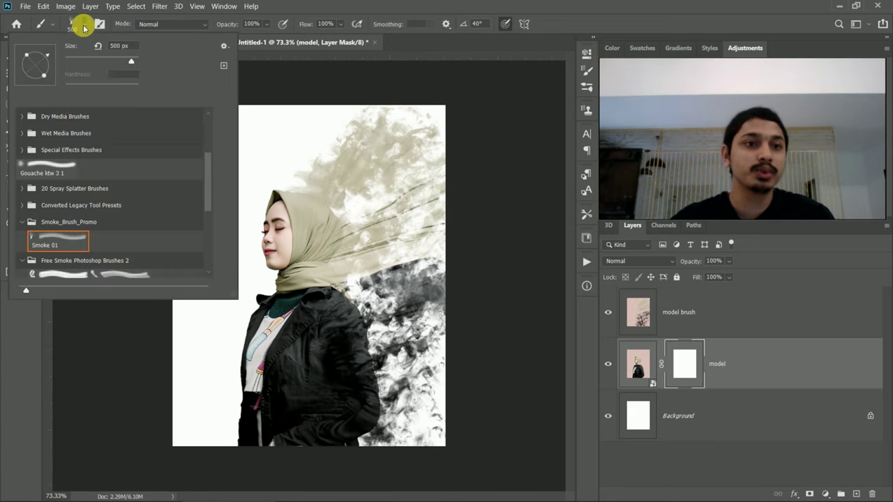
{"action": "scroll", "coordinate": [60, 128], "scroll_direction": "up", "scroll_amount": 5}
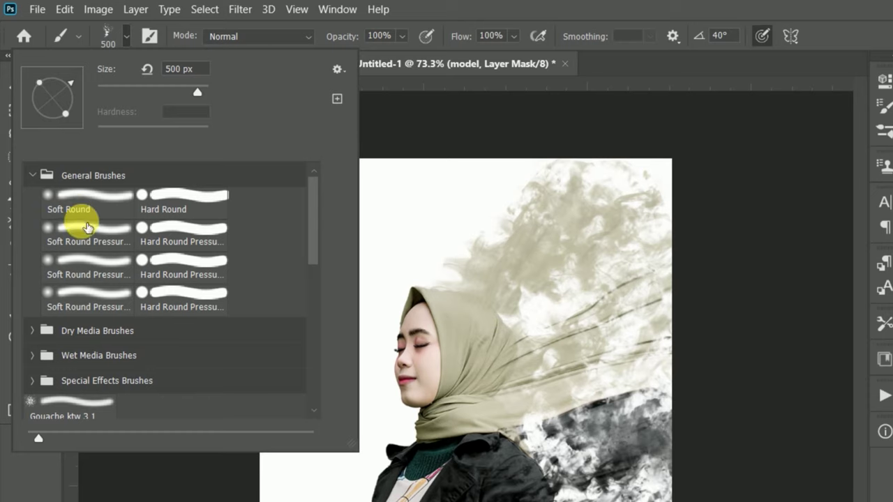
{"action": "left_click", "coordinate": [88, 211]}
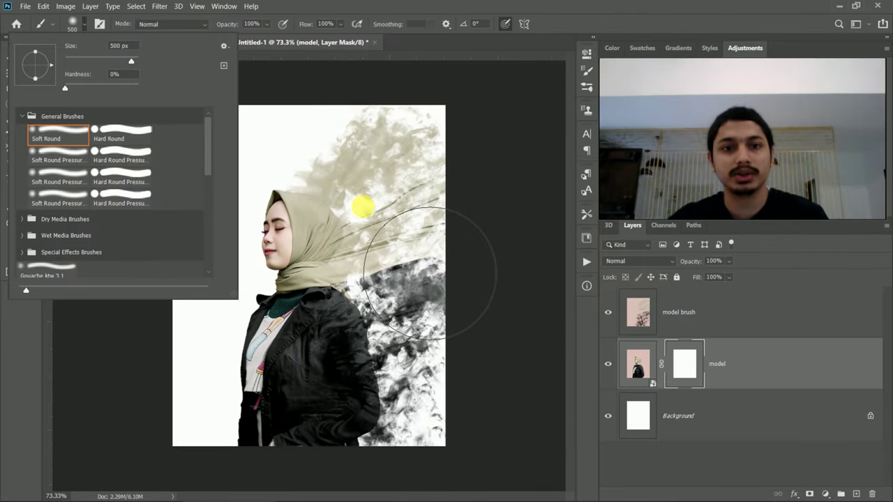
{"action": "left_click", "coordinate": [359, 208]}
{"action": "key", "text": "bracketleft"}
{"action": "key", "text": "bracketleft"}
{"action": "key", "text": "bracketleft"}
{"action": "scroll", "coordinate": [349, 224], "scroll_direction": "up", "scroll_amount": 4, "text": "alt"}
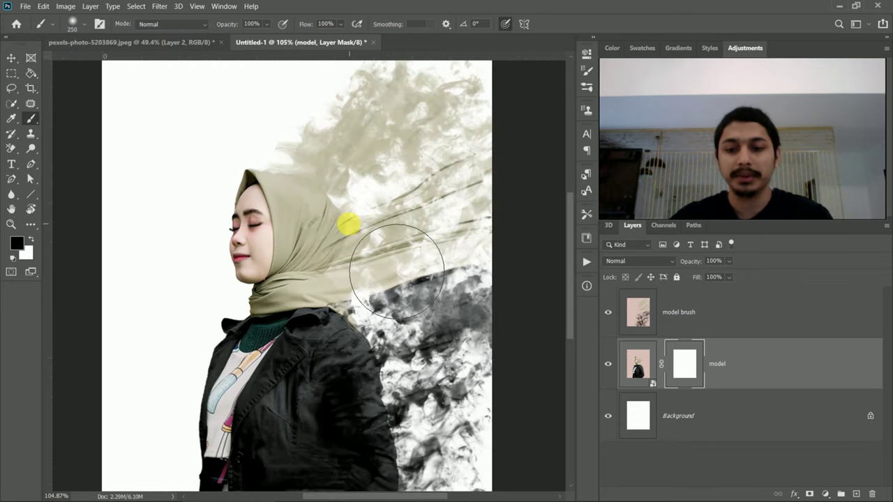
{"action": "key", "text": "bracketleft"}
{"action": "scroll", "coordinate": [335, 203], "scroll_direction": "down", "scroll_amount": 1}
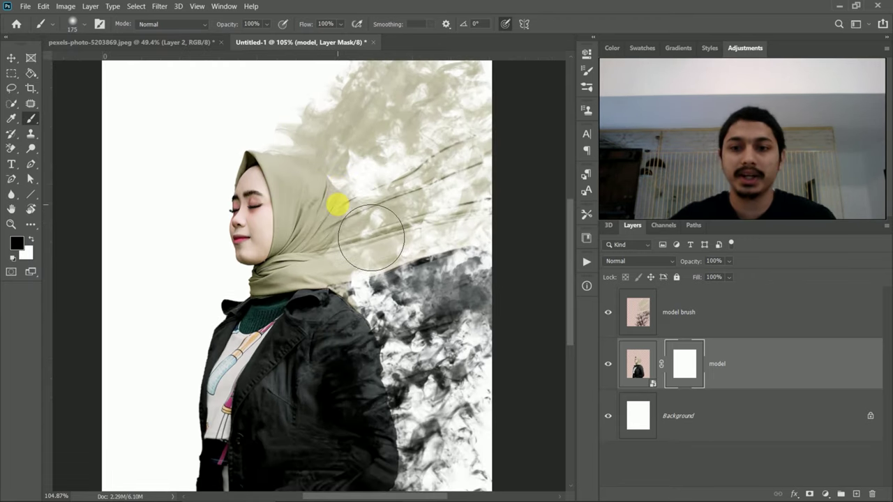
- Paint black on the model layer's mask over the back of the headscarf and jacket to blend them into the smoke
{"action": "left_click", "coordinate": [342, 192]}
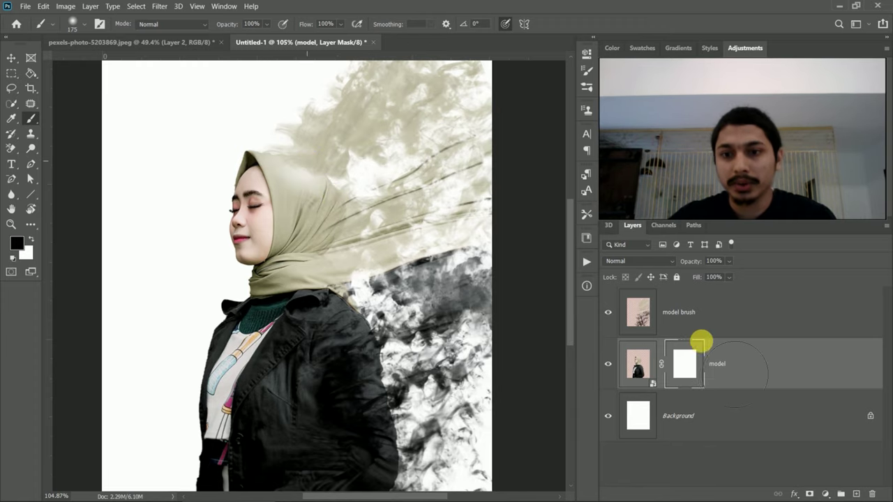
{"action": "scroll", "coordinate": [662, 328], "scroll_direction": "down", "scroll_amount": 1}
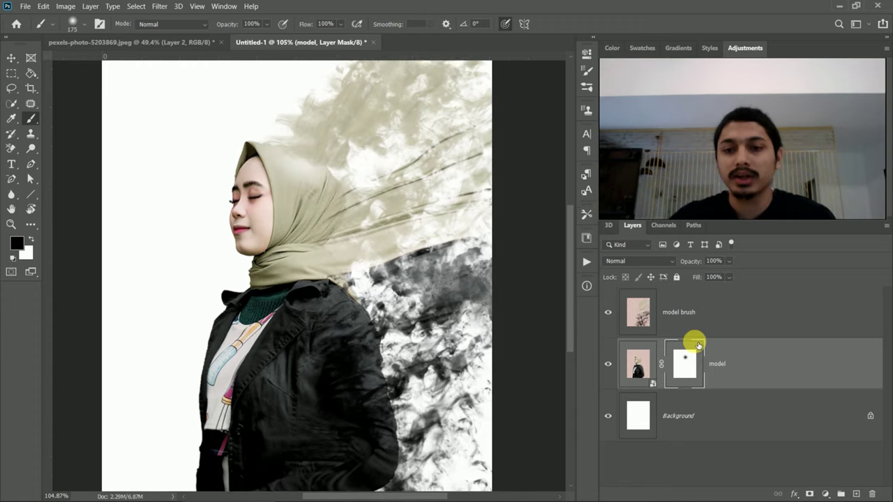
{"action": "mouse_move", "coordinate": [374, 199]}
{"action": "left_mouse_down"}
{"action": "mouse_move", "coordinate": [382, 287]}
{"action": "mouse_move", "coordinate": [414, 377]}
{"action": "mouse_move", "coordinate": [419, 424]}
{"action": "mouse_move", "coordinate": [408, 377]}
{"action": "mouse_move", "coordinate": [414, 404]}
{"action": "mouse_move", "coordinate": [421, 389]}
{"action": "left_mouse_up"}
{"action": "scroll", "coordinate": [421, 390], "scroll_direction": "down", "scroll_amount": 2}
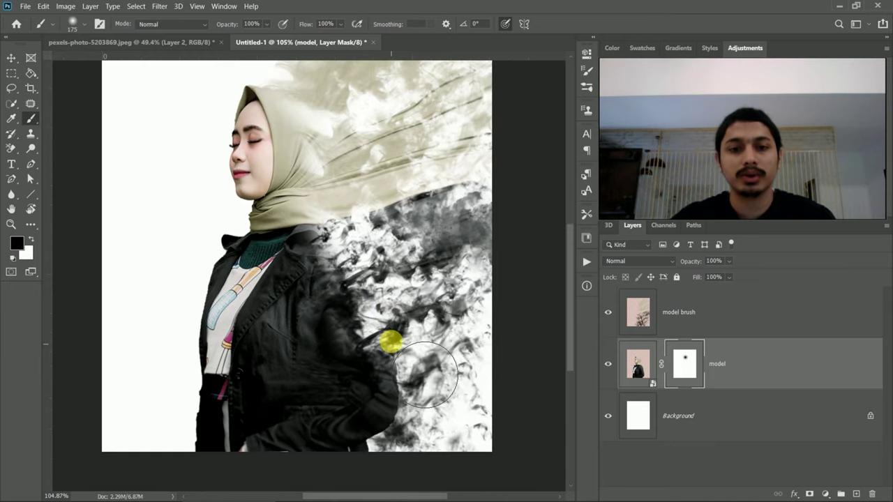
{"action": "mouse_move", "coordinate": [378, 392]}
{"action": "left_mouse_down"}
{"action": "mouse_move", "coordinate": [361, 456]}
{"action": "mouse_move", "coordinate": [381, 415]}
{"action": "mouse_move", "coordinate": [379, 371]}
{"action": "mouse_move", "coordinate": [371, 416]}
{"action": "mouse_move", "coordinate": [349, 443]}
{"action": "mouse_move", "coordinate": [359, 409]}
{"action": "mouse_move", "coordinate": [319, 423]}
{"action": "mouse_move", "coordinate": [385, 339]}
{"action": "mouse_move", "coordinate": [319, 391]}
{"action": "mouse_move", "coordinate": [313, 372]}
{"action": "mouse_move", "coordinate": [356, 286]}
{"action": "mouse_move", "coordinate": [321, 309]}
{"action": "mouse_move", "coordinate": [385, 209]}
{"action": "mouse_move", "coordinate": [342, 243]}
{"action": "mouse_move", "coordinate": [333, 299]}
{"action": "mouse_move", "coordinate": [322, 305]}
{"action": "mouse_move", "coordinate": [365, 259]}
{"action": "mouse_move", "coordinate": [339, 207]}
{"action": "mouse_move", "coordinate": [347, 178]}
{"action": "left_mouse_up"}
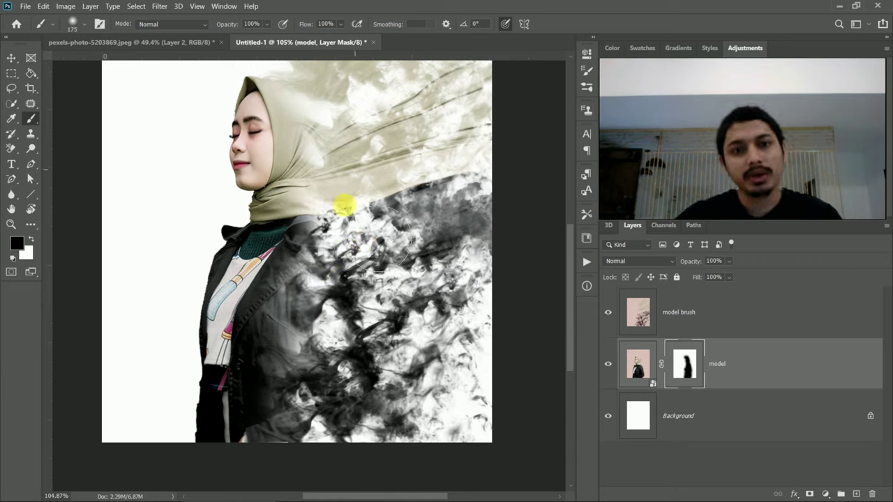
- Refine the model mask with black along the jacket's lower back edge and the rear edge of the headscarf
{"action": "scroll", "coordinate": [371, 280], "scroll_direction": "down", "scroll_amount": 1}
{"action": "scroll", "coordinate": [376, 282], "scroll_direction": "down", "scroll_amount": 2}
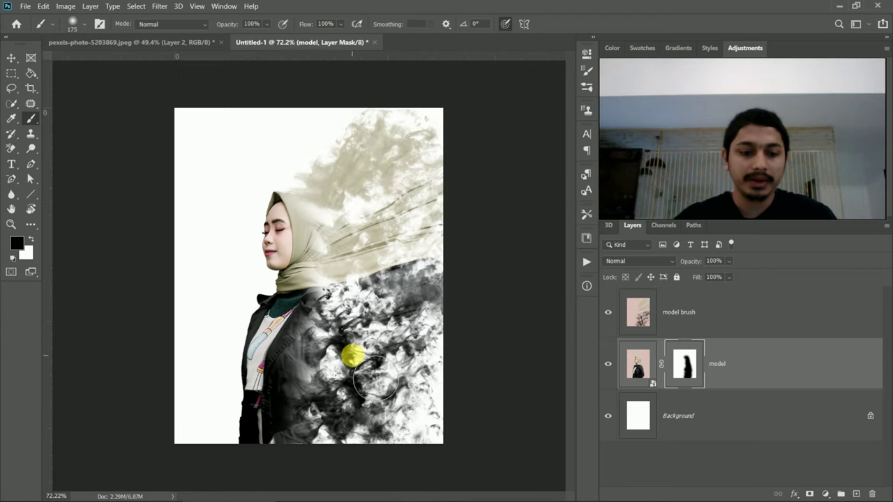
{"action": "scroll", "coordinate": [349, 357], "scroll_direction": "up", "scroll_amount": 2}
{"action": "mouse_move", "coordinate": [295, 465]}
{"action": "left_mouse_down"}
{"action": "mouse_move", "coordinate": [322, 452]}
{"action": "mouse_move", "coordinate": [291, 399]}
{"action": "mouse_move", "coordinate": [325, 349]}
{"action": "left_mouse_up"}
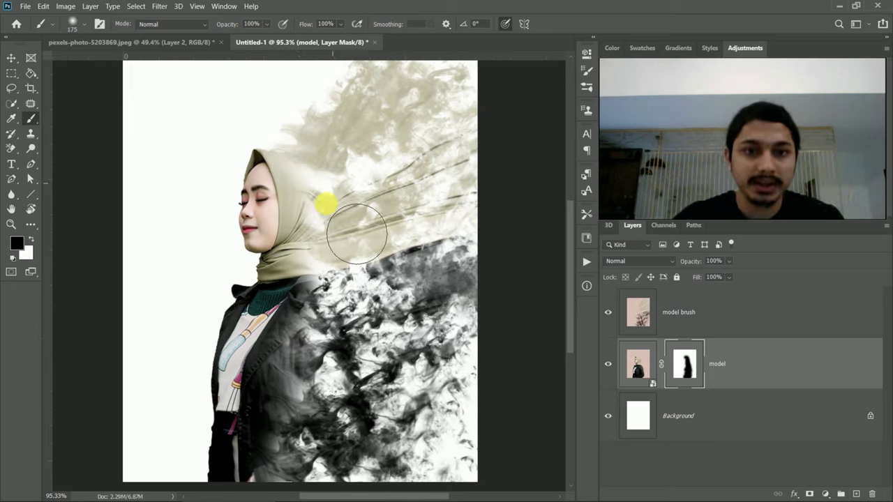
{"action": "mouse_move", "coordinate": [356, 207]}
{"action": "left_mouse_down"}
{"action": "mouse_move", "coordinate": [348, 185]}
{"action": "mouse_move", "coordinate": [339, 251]}
{"action": "left_mouse_up"}
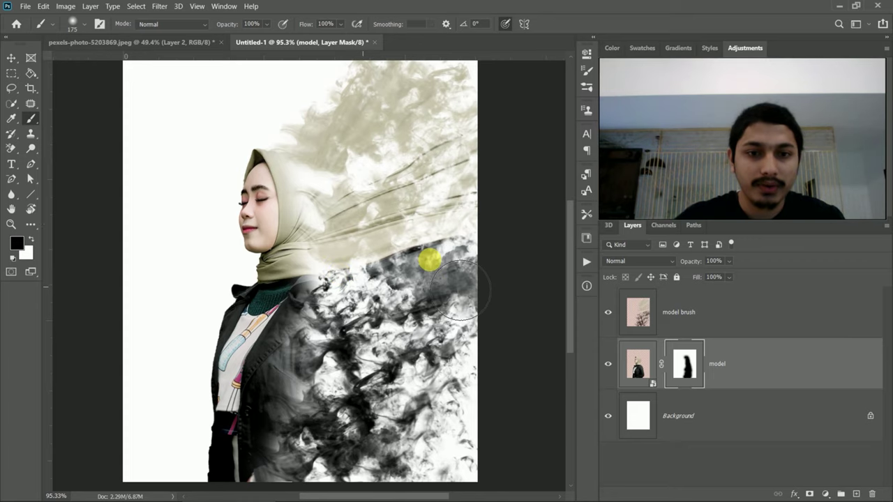
{"action": "key", "text": "ctrl+minus"}
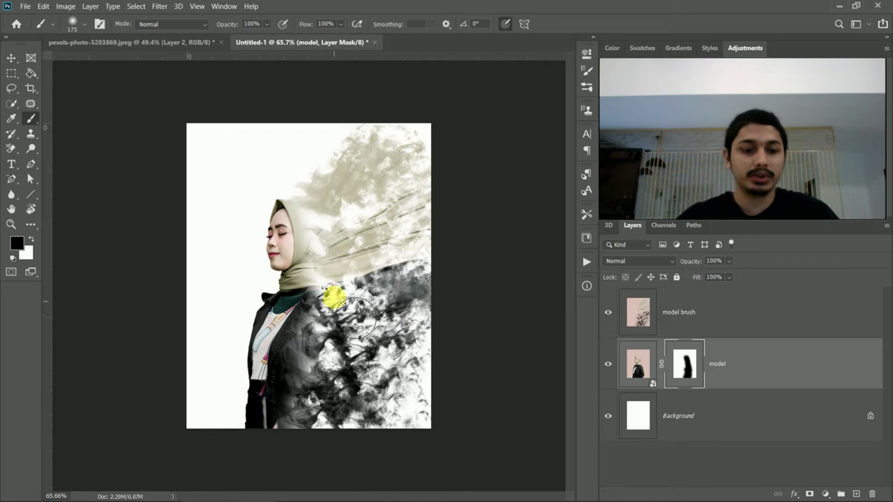
{"action": "scroll", "coordinate": [334, 296], "scroll_direction": "up", "scroll_amount": 1}
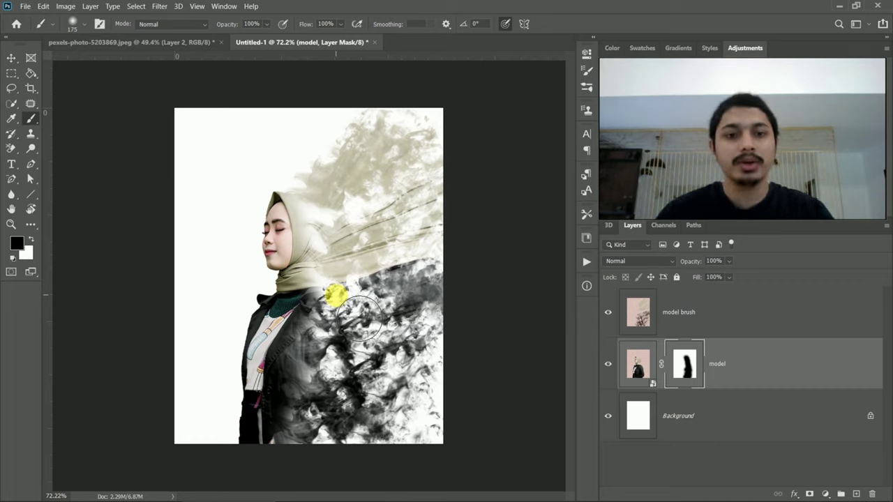
{"action": "mouse_move", "coordinate": [368, 337]}
{"action": "left_mouse_down"}
{"action": "mouse_move", "coordinate": [360, 373]}
{"action": "mouse_move", "coordinate": [378, 450]}
{"action": "left_mouse_up"}
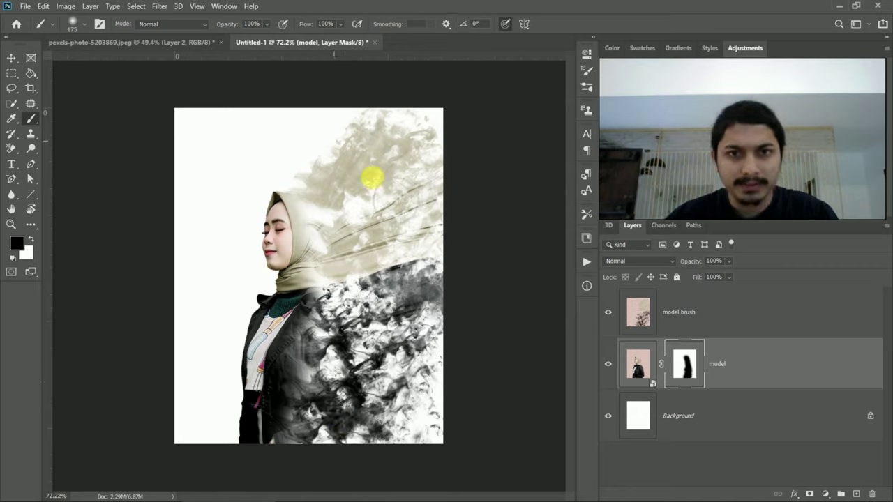
- Create a new empty layer between the model and Background layers and select the Background layer
{"action": "left_click", "coordinate": [856, 494]}
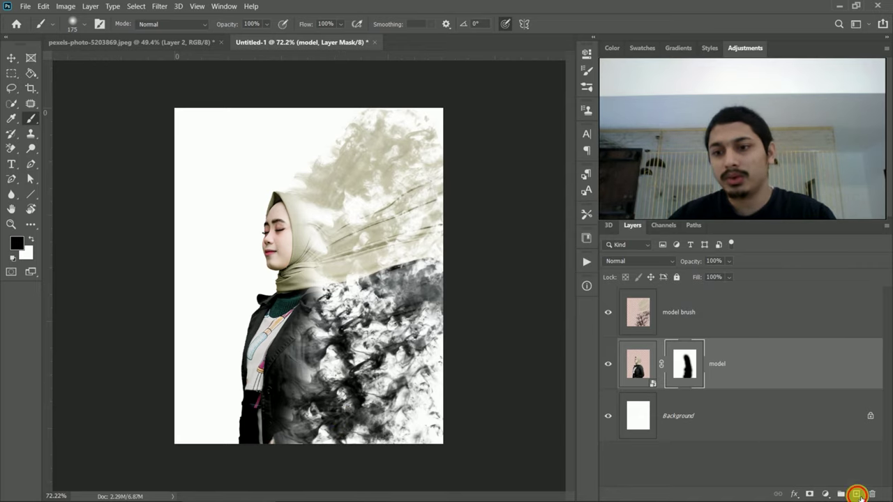
{"action": "left_click_drag", "start_coordinate": [630, 363], "coordinate": [639, 420]}
{"action": "left_click", "coordinate": [826, 494]}
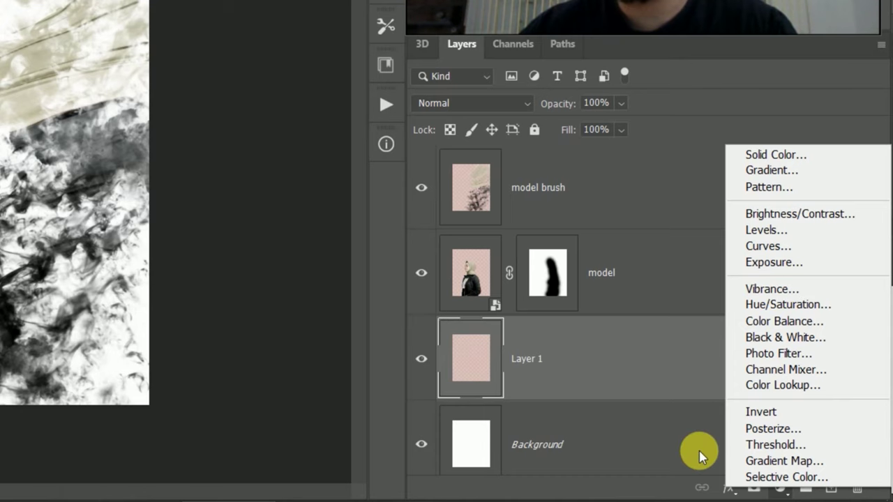
{"action": "left_click", "coordinate": [700, 457]}
{"action": "left_click", "coordinate": [702, 454]}
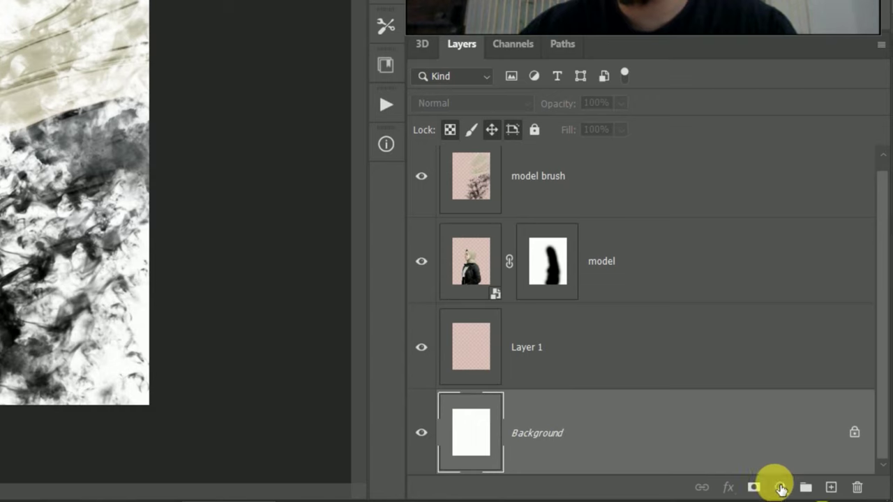
- Add a Gradient fill layer directly above the Background using the Foreground to Background preset and the Radial style
{"action": "left_click", "coordinate": [774, 485]}
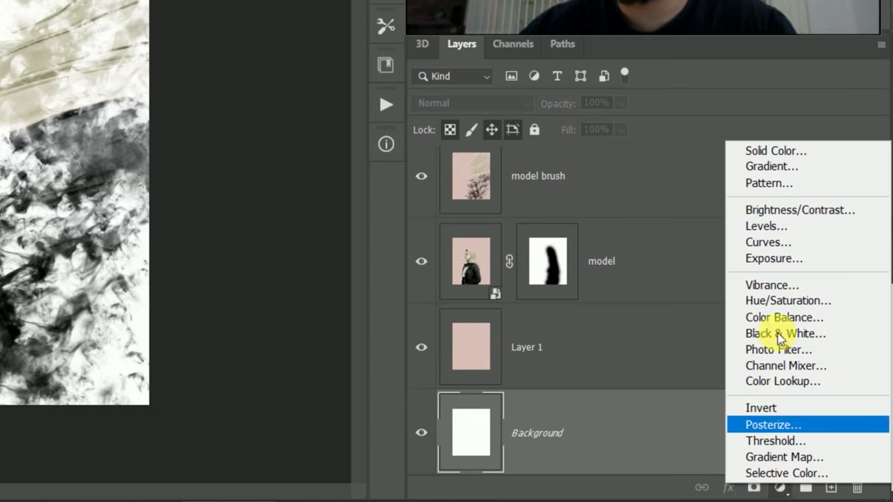
{"action": "left_click", "coordinate": [771, 167]}
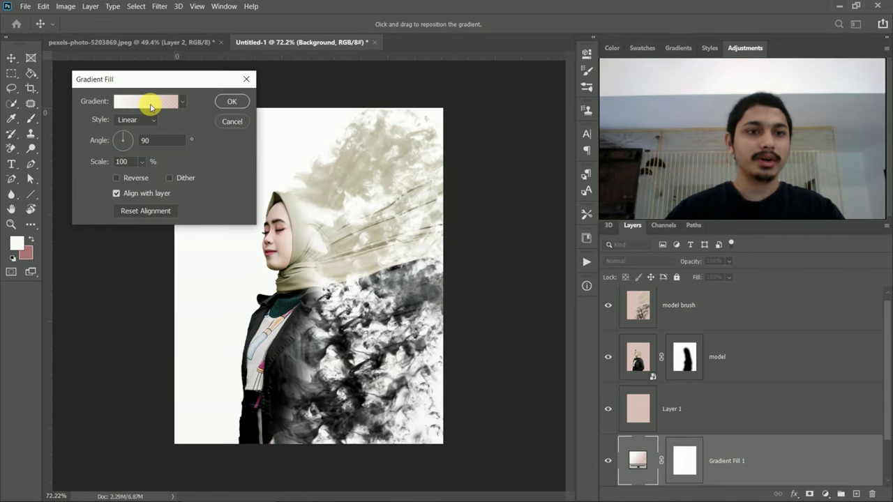
{"action": "left_click", "coordinate": [150, 106]}
{"action": "left_click_drag", "start_coordinate": [629, 18], "coordinate": [425, 30]}
{"action": "scroll", "coordinate": [391, 104], "scroll_direction": "down", "scroll_amount": 1}
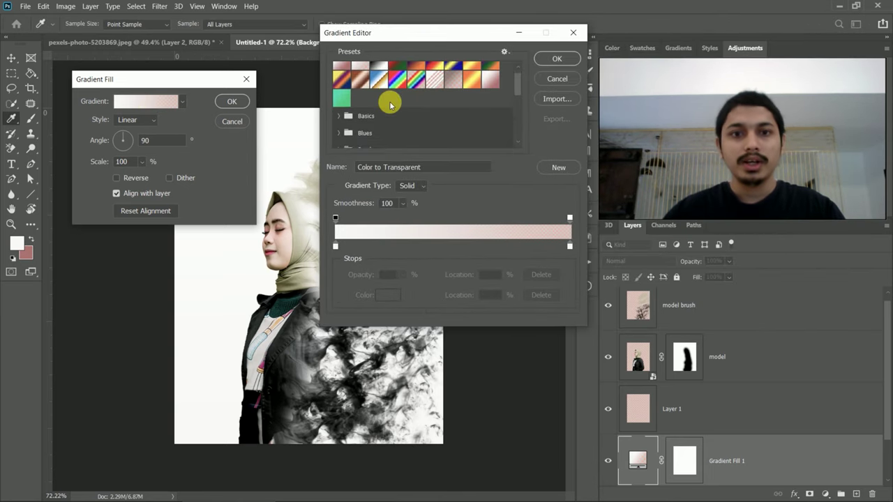
{"action": "scroll", "coordinate": [392, 104], "scroll_direction": "up", "scroll_amount": 1}
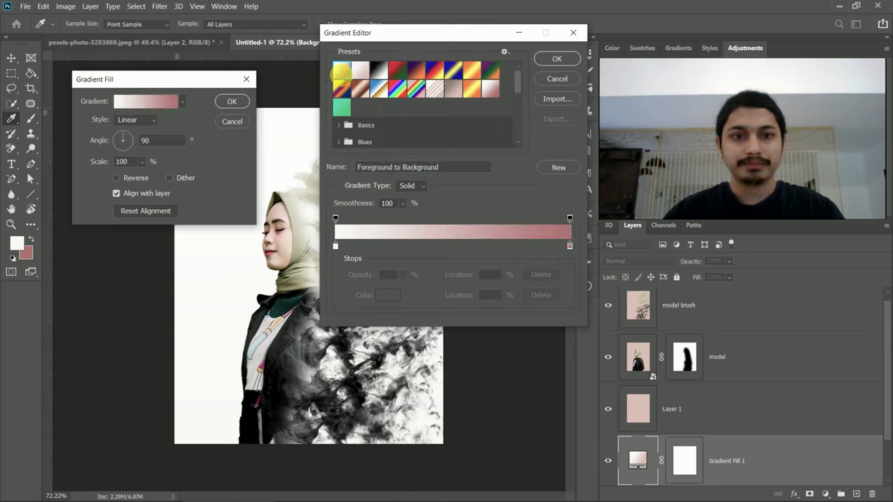
{"action": "left_click", "coordinate": [345, 79]}
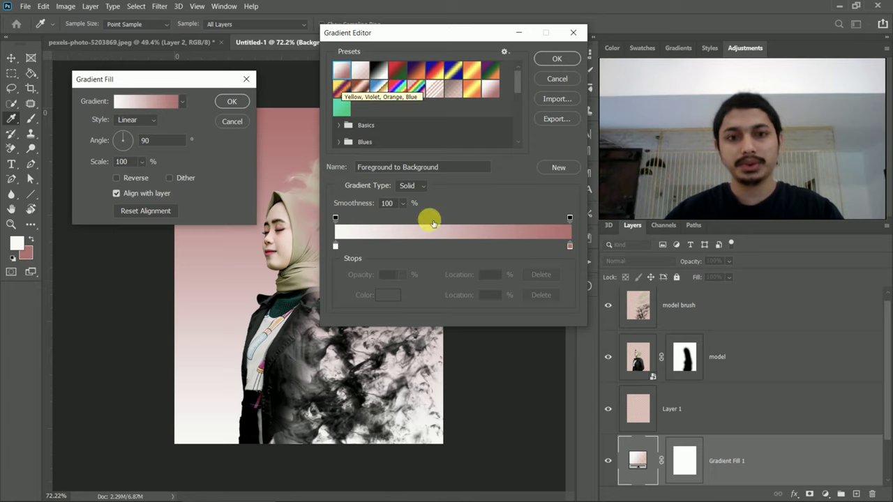
{"action": "left_click", "coordinate": [552, 60]}
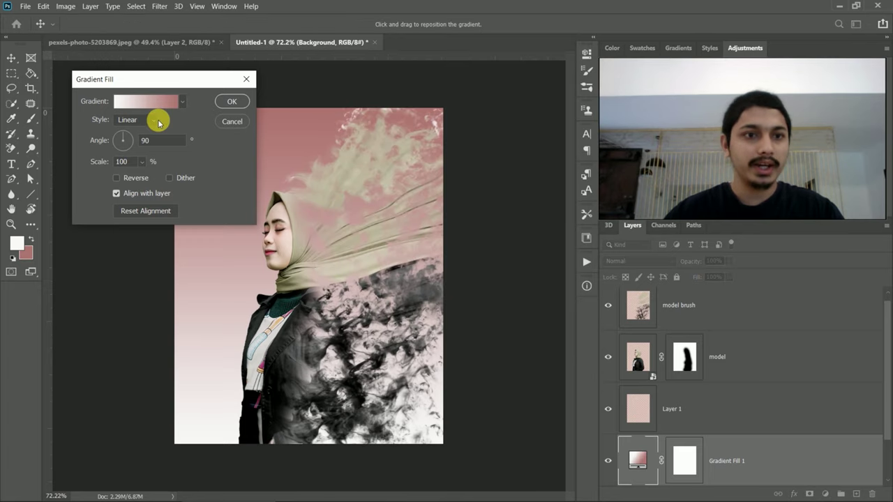
{"action": "left_click", "coordinate": [153, 121]}
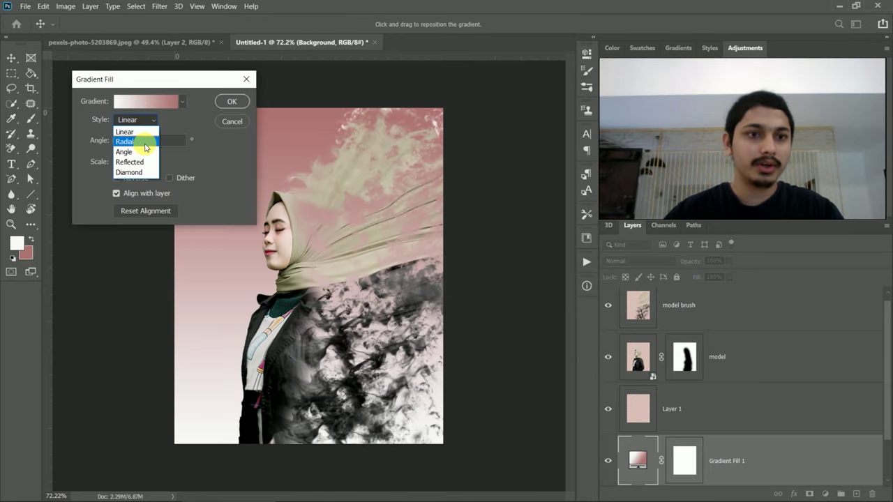
{"action": "left_click", "coordinate": [145, 143]}
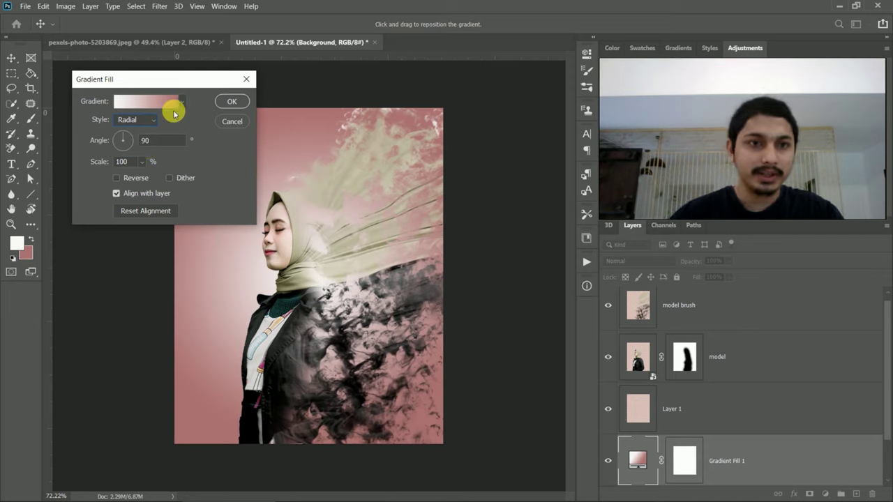
- Recolour the gradient's end stop at location 100% with a dark tone sampled from the woman's black jacket
{"action": "left_click", "coordinate": [173, 112]}
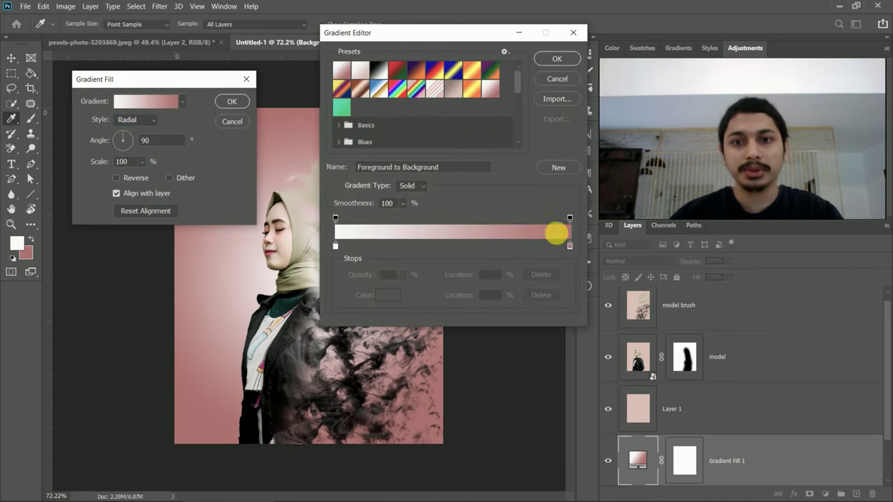
{"action": "left_click", "coordinate": [570, 247]}
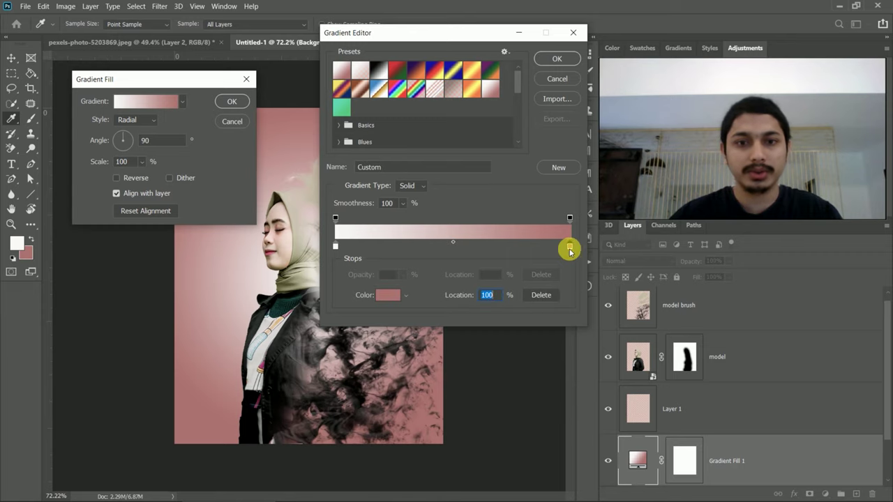
{"action": "double_click", "coordinate": [571, 248]}
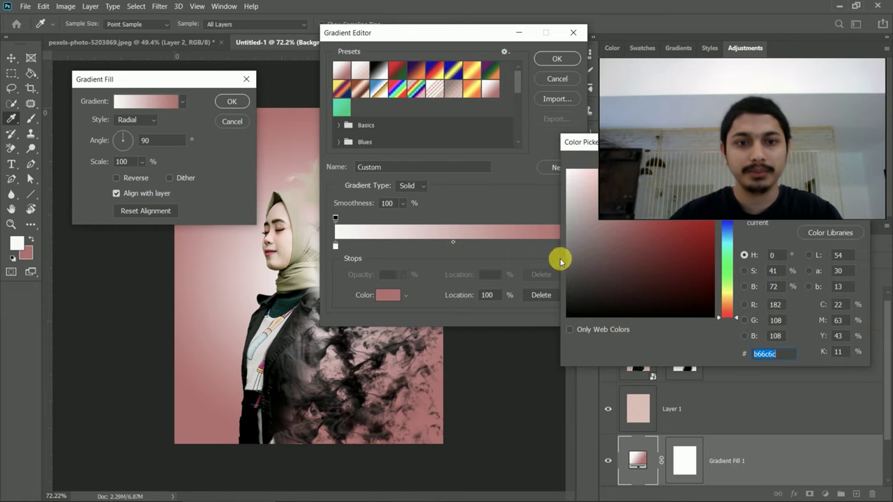
{"action": "left_click", "coordinate": [287, 340]}
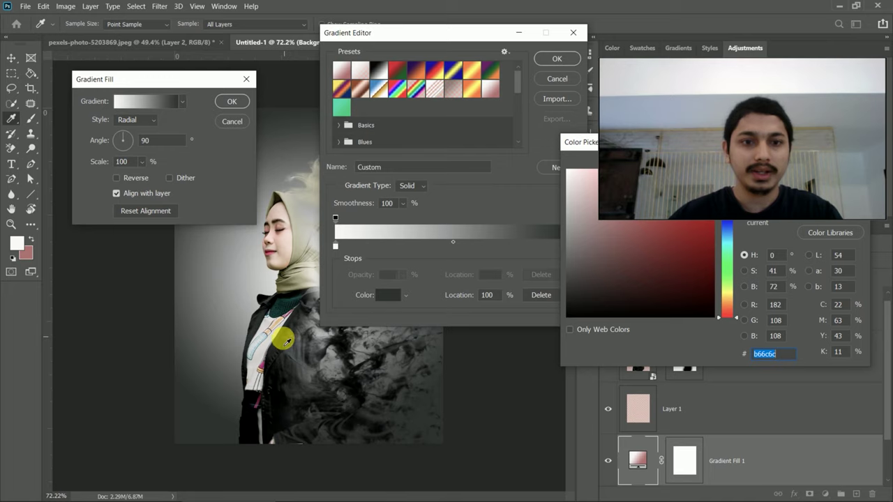
{"action": "left_click", "coordinate": [558, 60]}
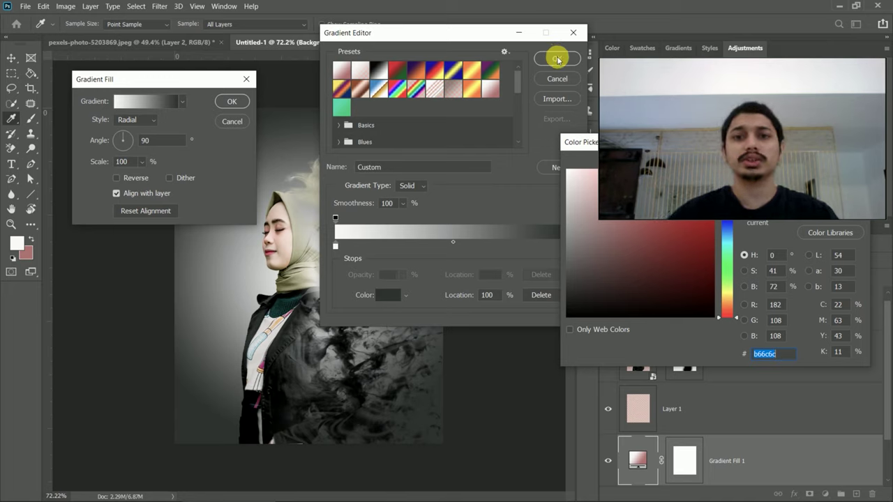
{"action": "left_click_drag", "start_coordinate": [566, 142], "coordinate": [288, 160]}
{"action": "left_click", "coordinate": [543, 183]}
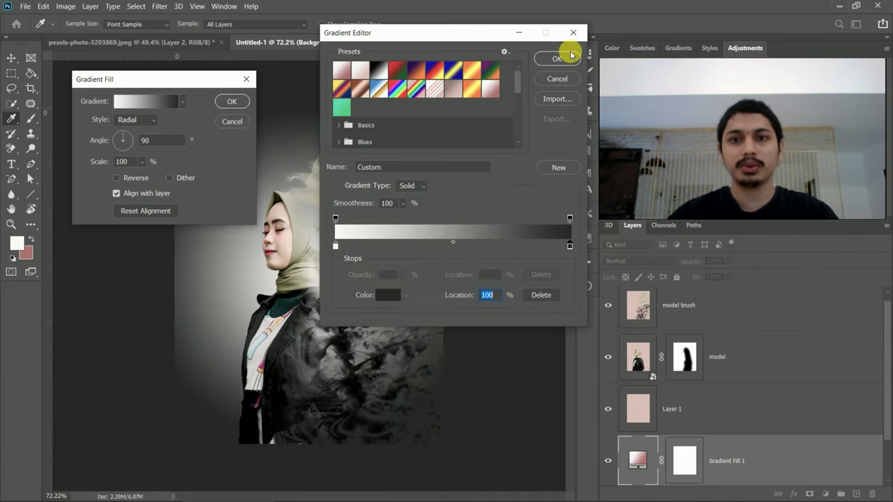
{"action": "left_click", "coordinate": [559, 60]}
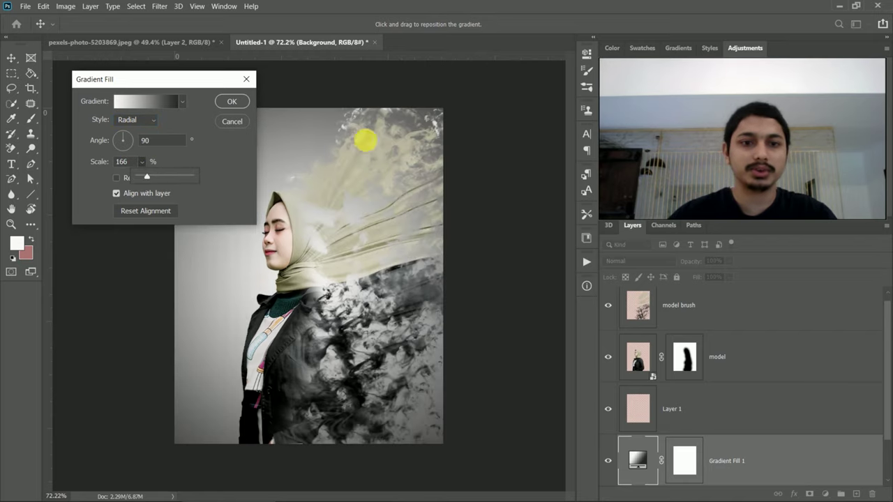
- Set the radial gradient's scale to 111%, moving the settings dialog clear of the artwork
{"action": "left_click_drag", "start_coordinate": [191, 83], "coordinate": [133, 66]}
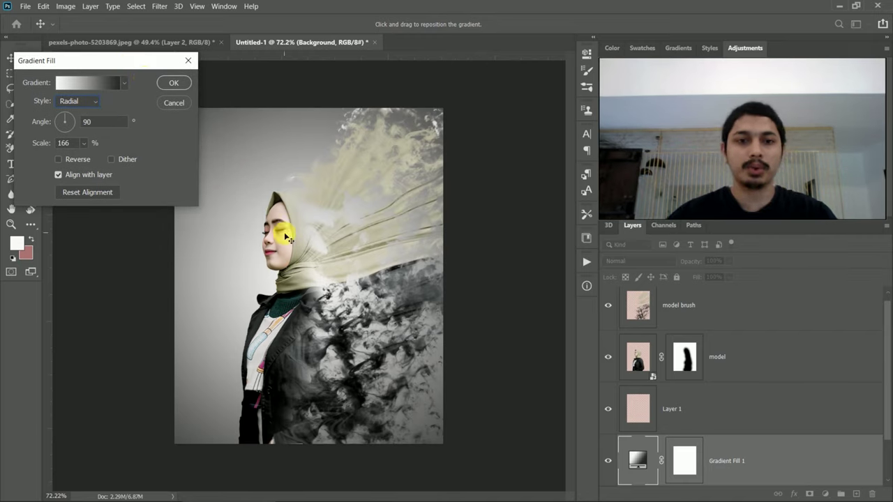
{"action": "mouse_move", "coordinate": [83, 147]}
{"action": "left_mouse_down"}
{"action": "mouse_move", "coordinate": [79, 158]}
{"action": "mouse_move", "coordinate": [63, 146]}
{"action": "mouse_move", "coordinate": [74, 147]}
{"action": "left_mouse_up"}
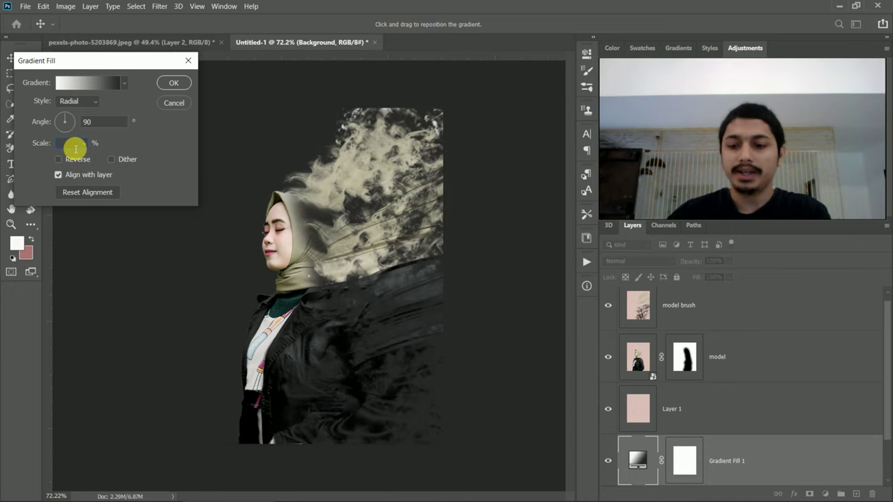
{"action": "type", "text": "110"}
{"action": "key", "text": "Up"}
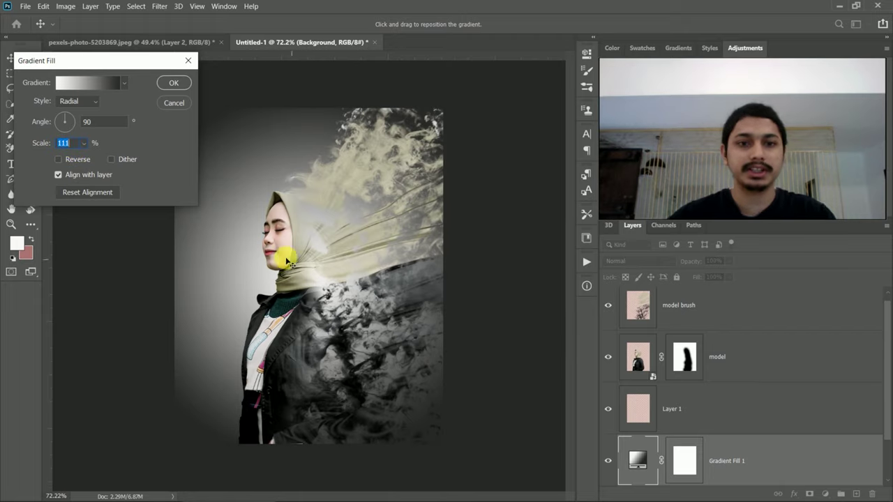
- Try the gradient with its colours reversed, turn Reverse back off and apply the gradient fill
{"action": "left_click", "coordinate": [58, 160]}
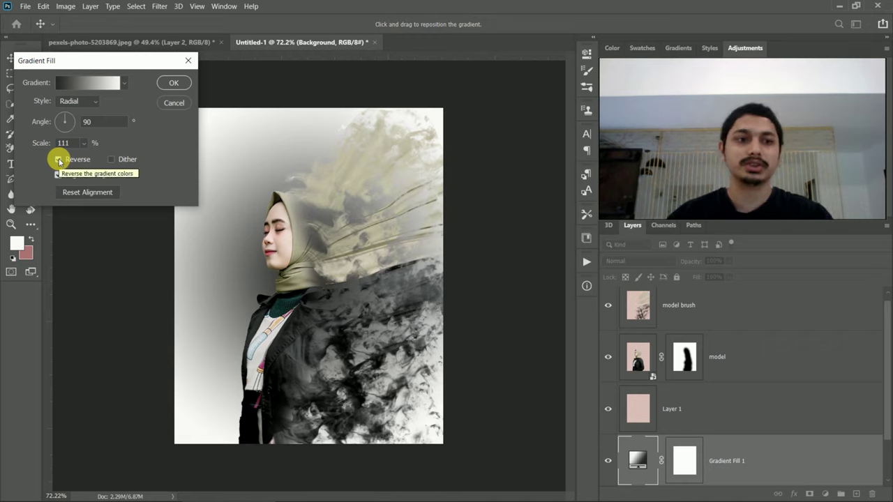
{"action": "left_click", "coordinate": [58, 160]}
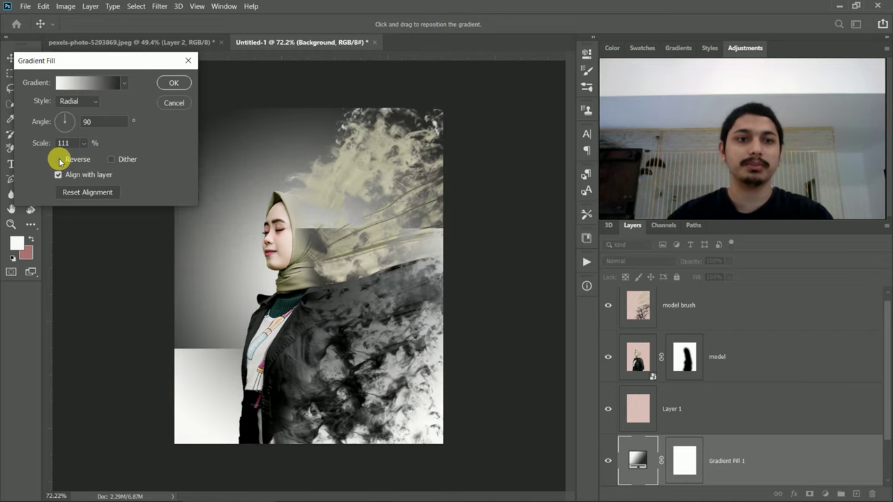
{"action": "left_click", "coordinate": [176, 83]}
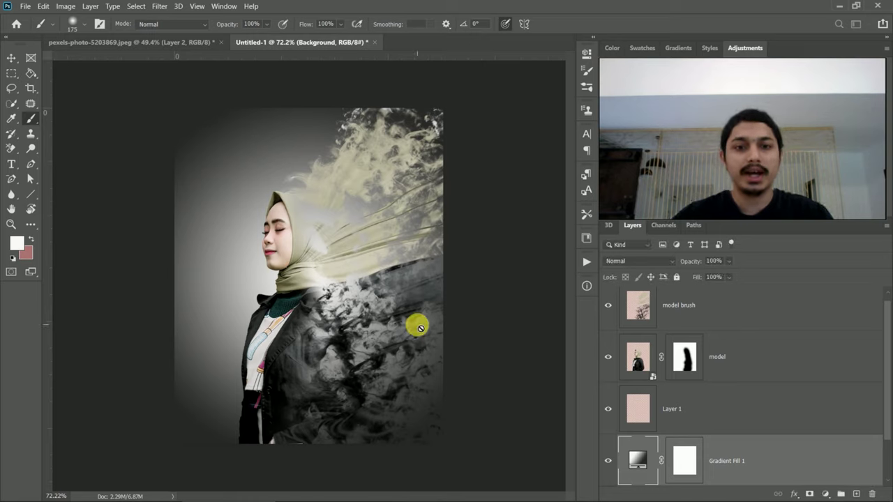